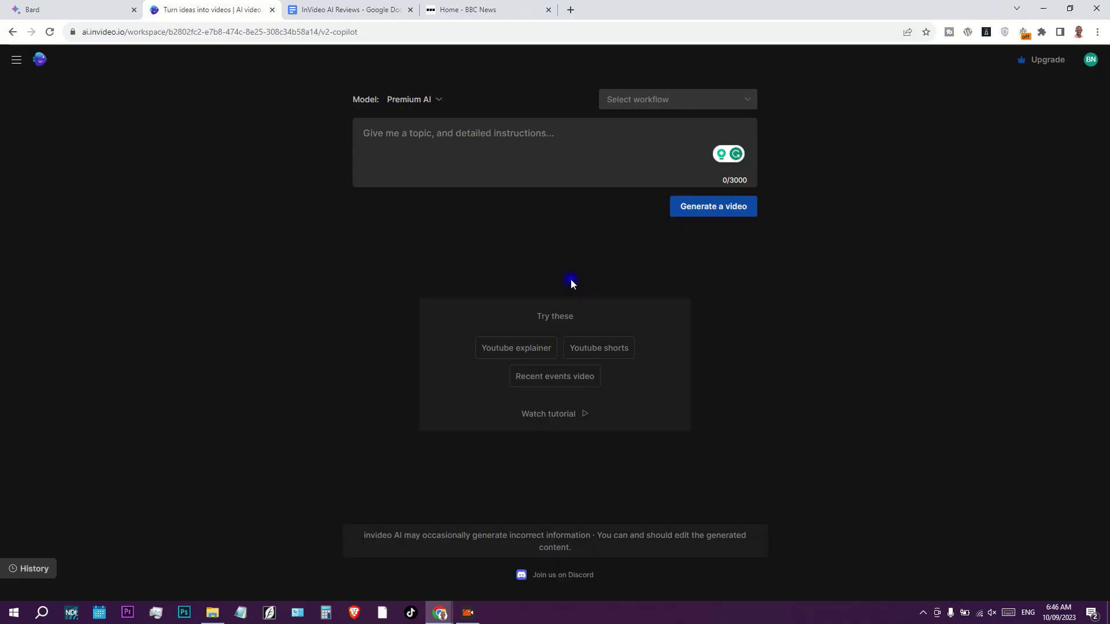
# Generate a video on the topic "Underwater sports competition" for Sports Enthusiasts, with an Epic look and feel and Youtube as the platform.
pyautogui.write('Underwater sports competition')
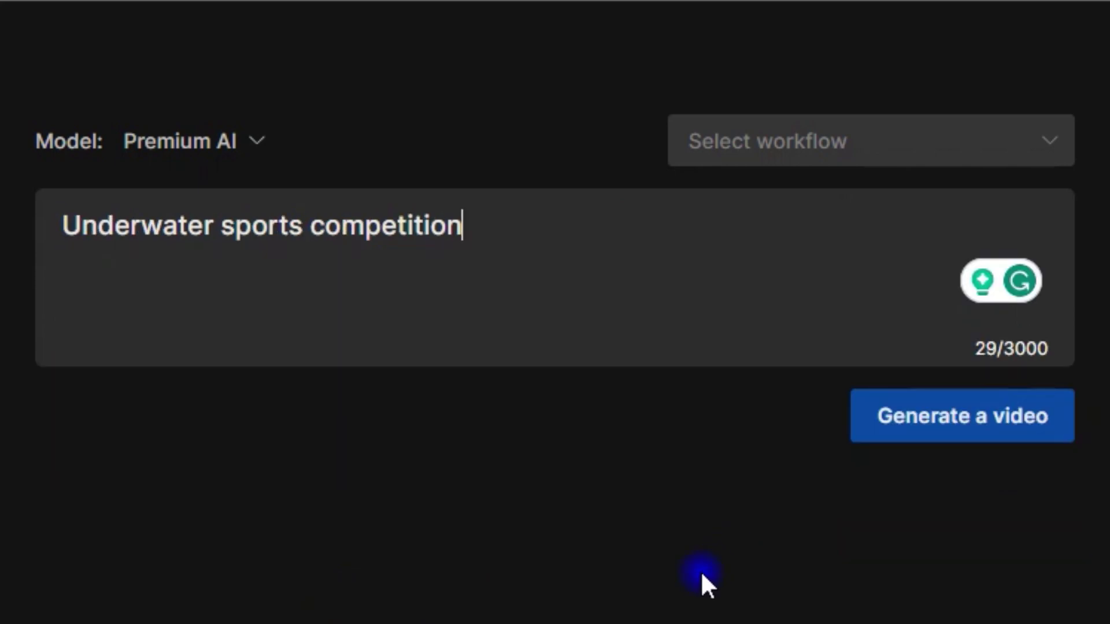
pyautogui.click(971, 428)
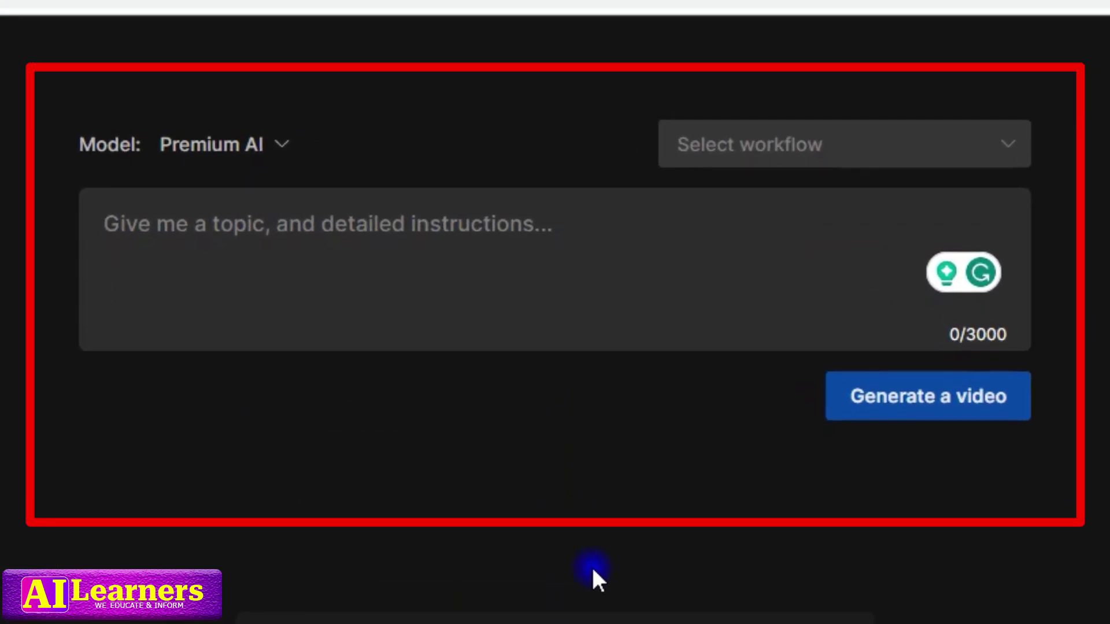
pyautogui.write('Underwater sports competition')
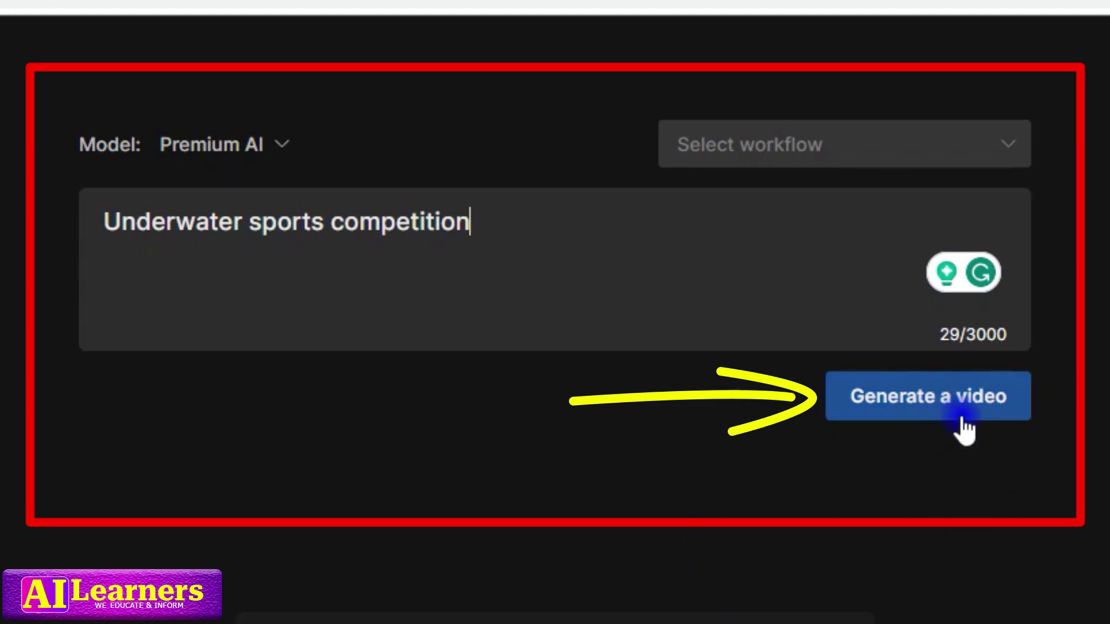
pyautogui.click(963, 419)
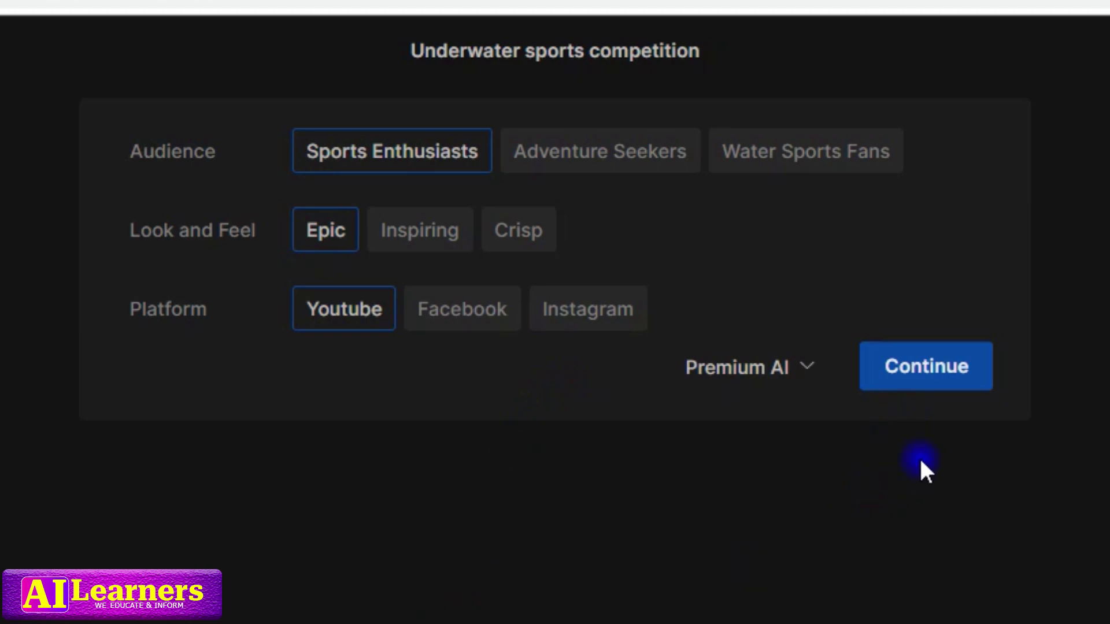
pyautogui.click(932, 383)
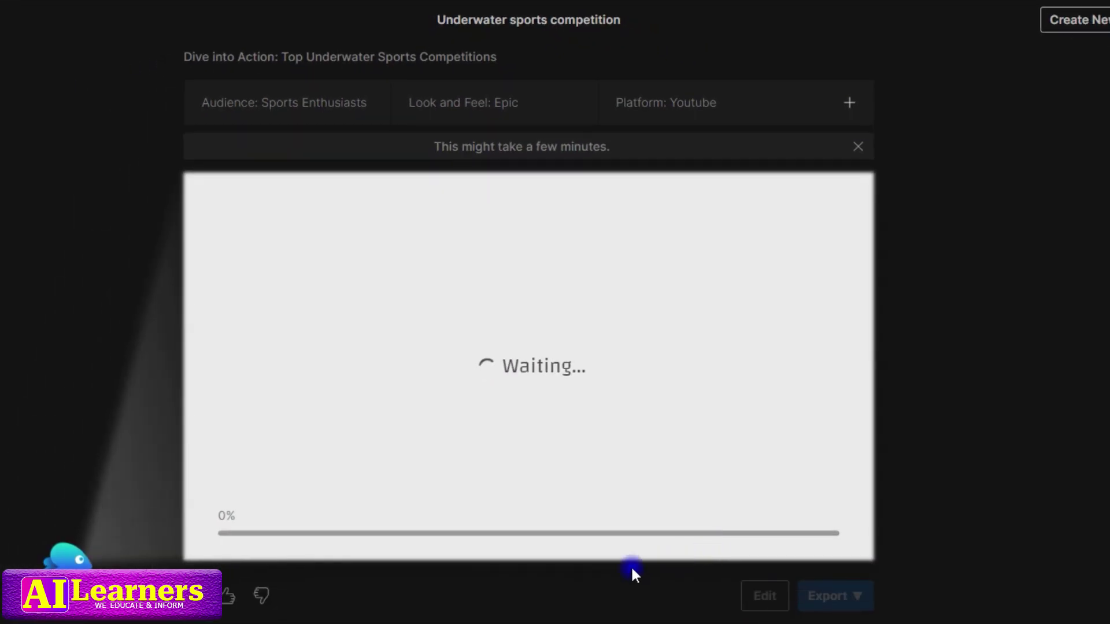
# Preview the generated underwater sports video and turn its playback volume down.
pyautogui.click(865, 172)
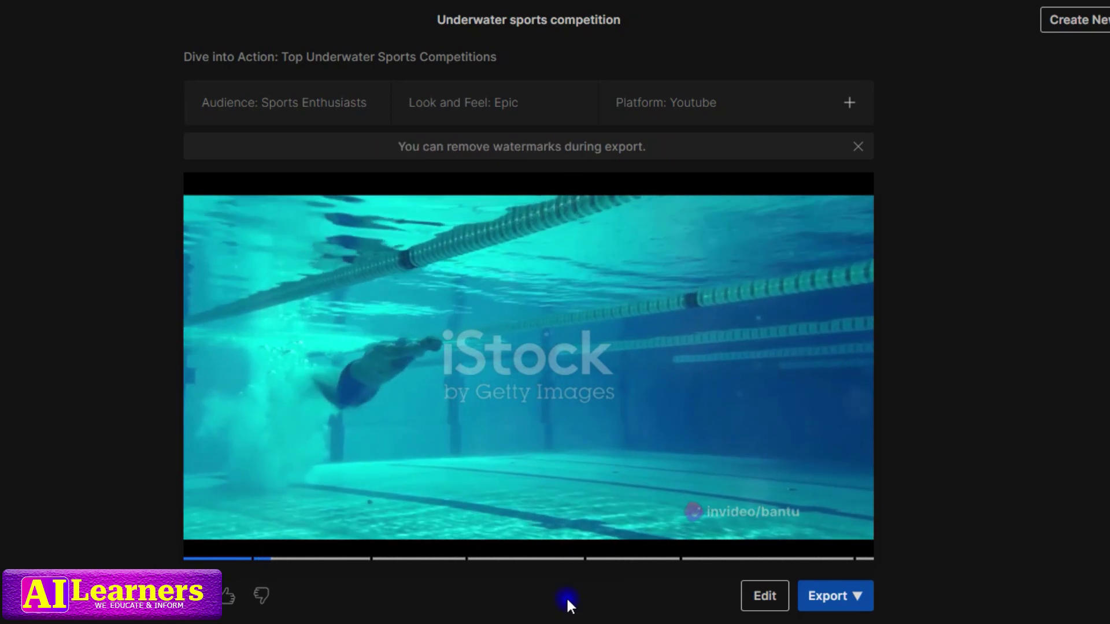
pyautogui.moveTo(495, 471)
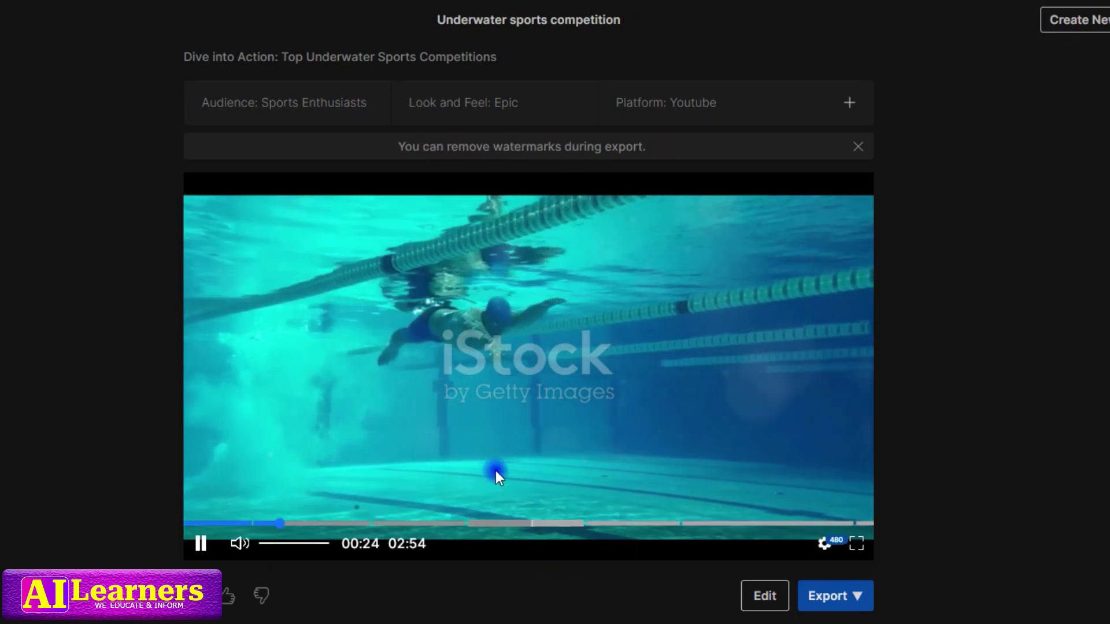
pyautogui.moveTo(328, 546); pyautogui.dragTo(275, 543)
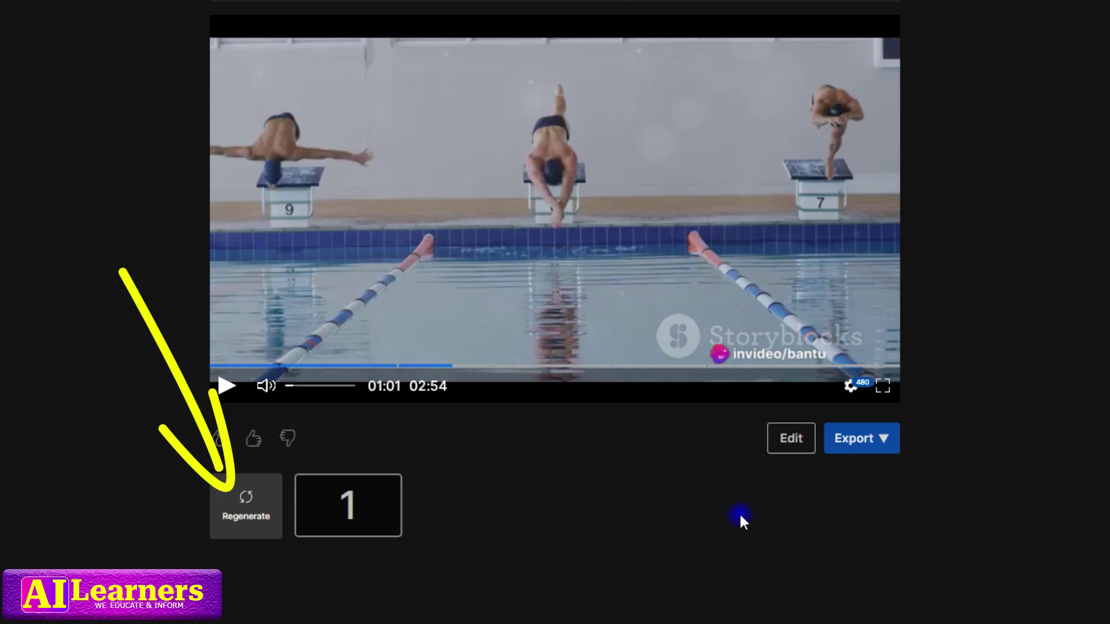
# Open the video for editing and regenerate it with the command "use a male voice british".
pyautogui.click(792, 445)
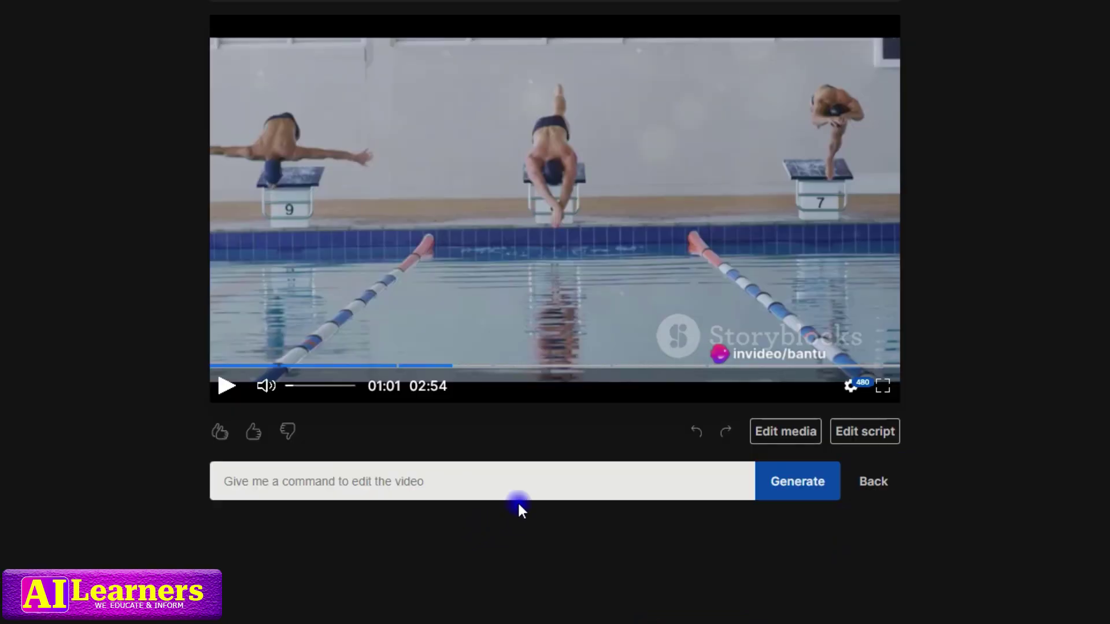
pyautogui.click(338, 482)
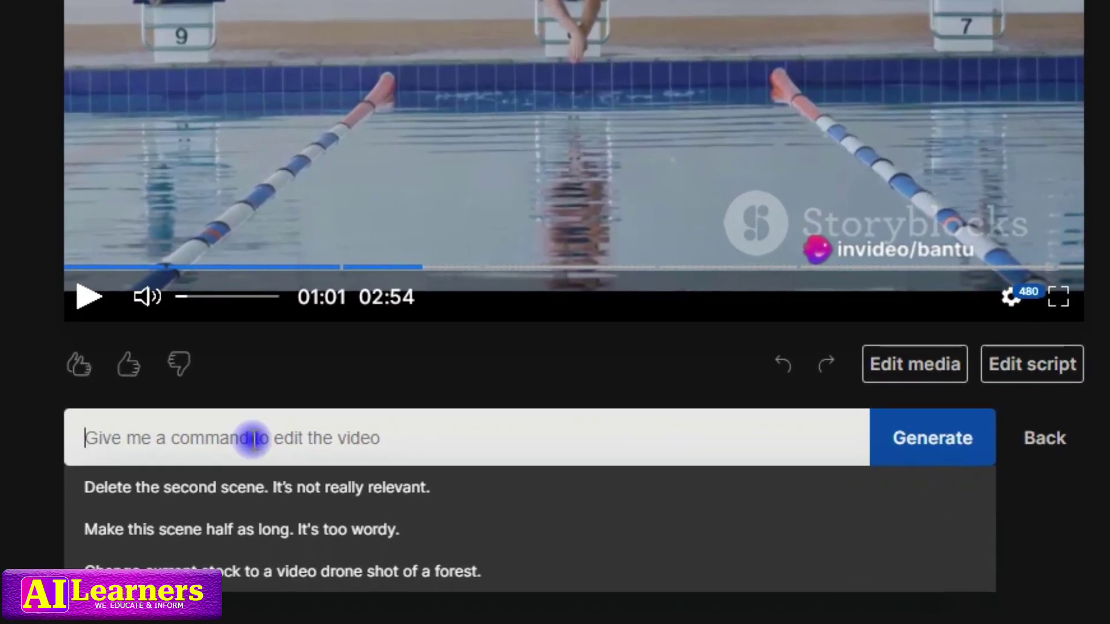
pyautogui.write('use a ')
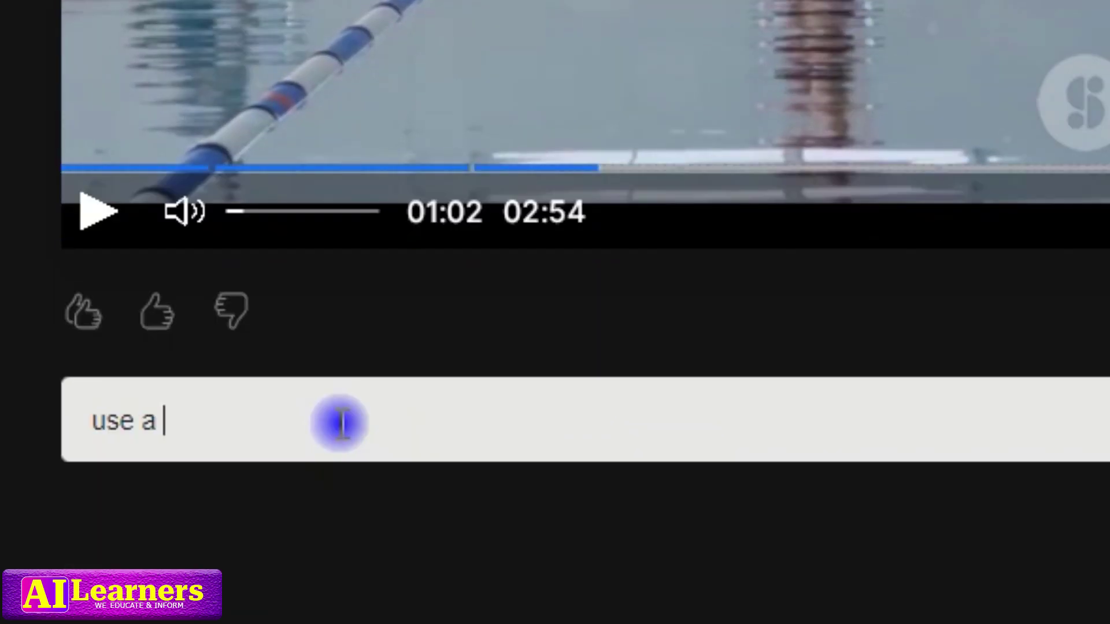
pyautogui.write('male voice british')
pyautogui.click(909, 520)
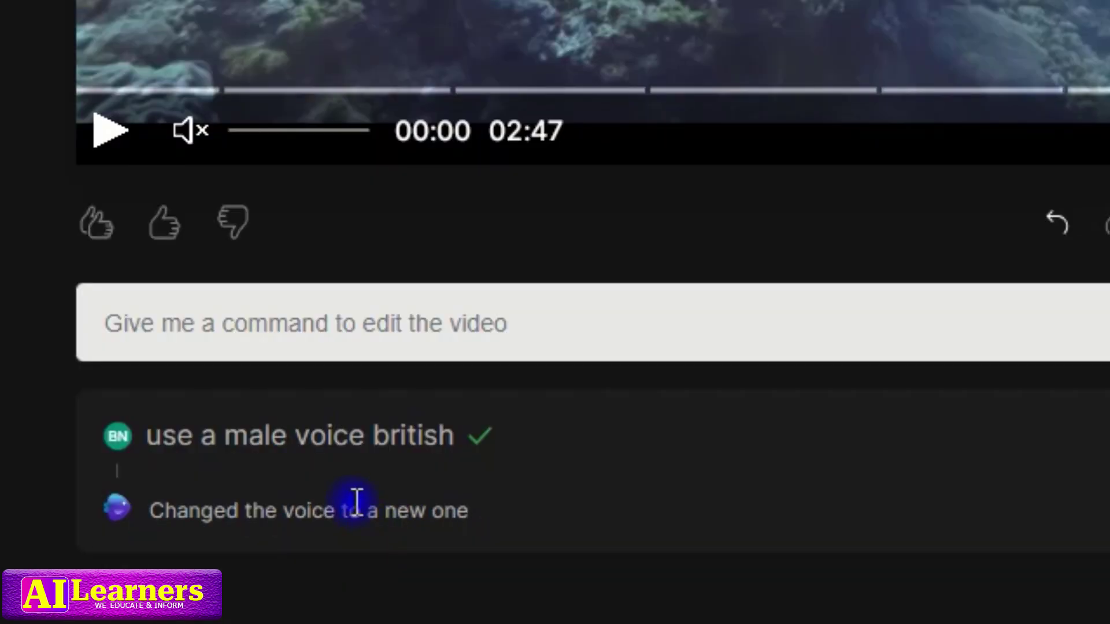
# Play back the revised video to hear the new voice, adjusting the volume, and pause the playback.
pyautogui.click(113, 134)
pyautogui.moveTo(273, 131); pyautogui.dragTo(289, 133)
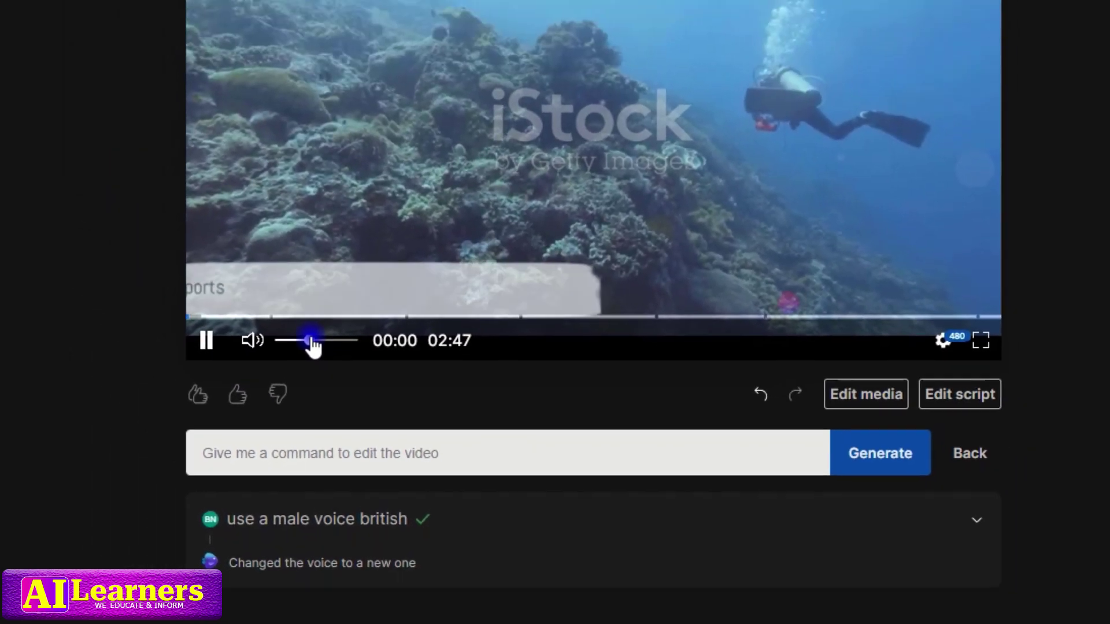
pyautogui.moveTo(313, 346); pyautogui.dragTo(333, 348)
pyautogui.moveTo(333, 387); pyautogui.dragTo(356, 405)
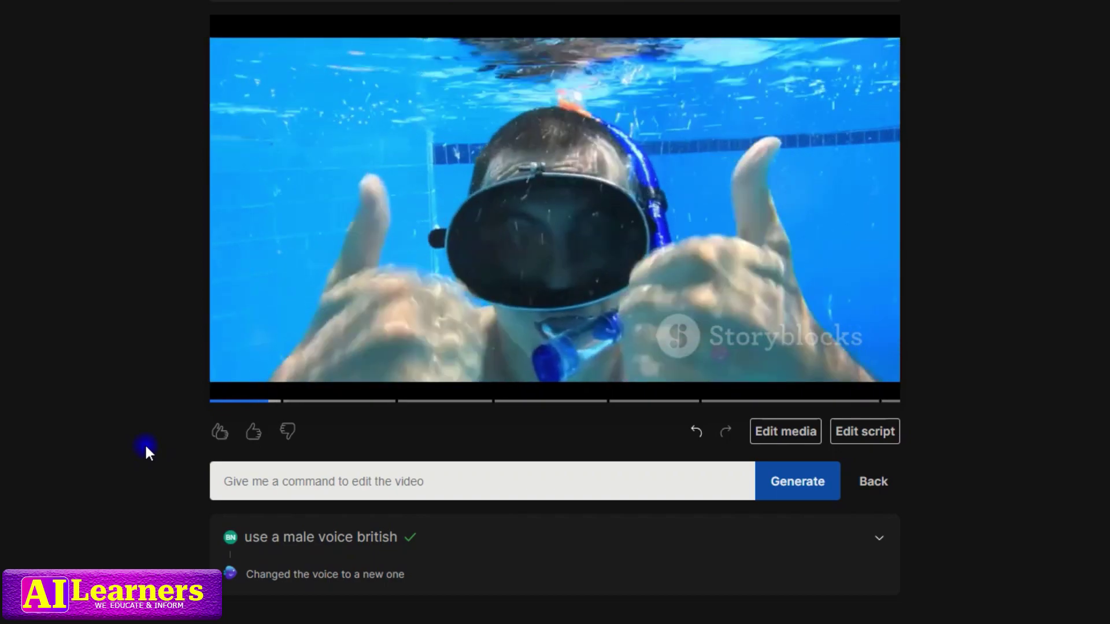
pyautogui.moveTo(314, 397)
pyautogui.moveTo(303, 388); pyautogui.dragTo(344, 386)
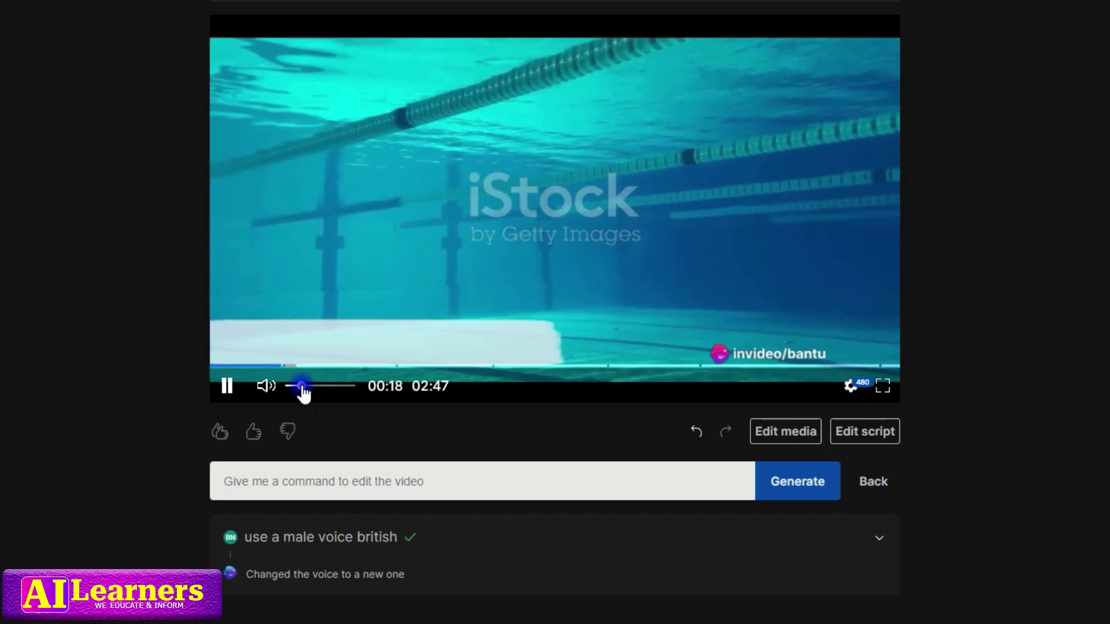
pyautogui.moveTo(329, 387); pyautogui.dragTo(345, 396)
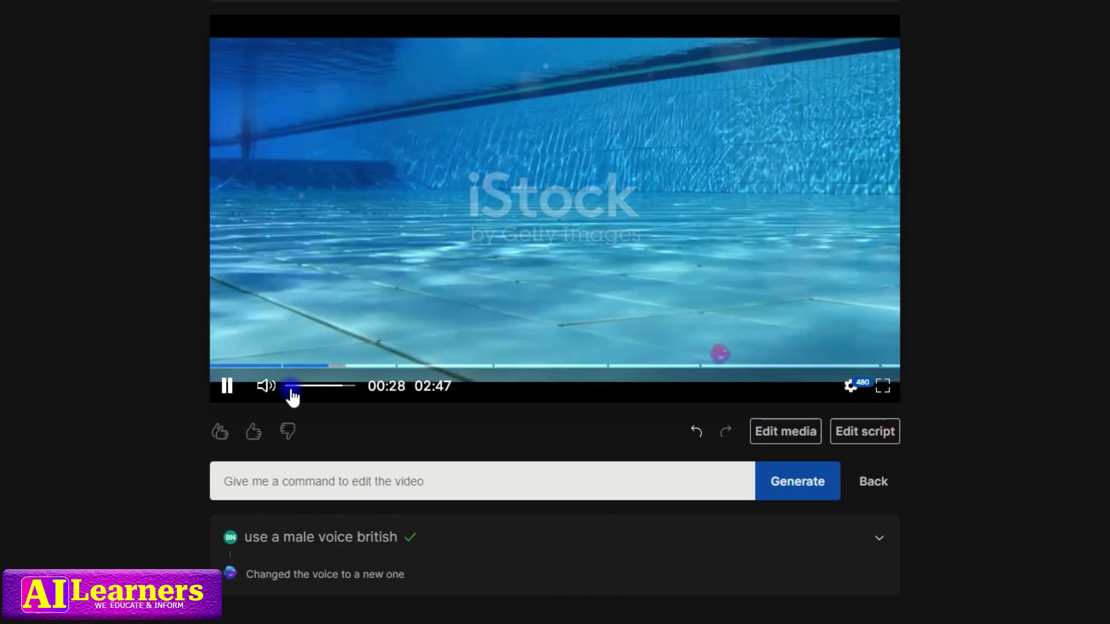
pyautogui.click(302, 386)
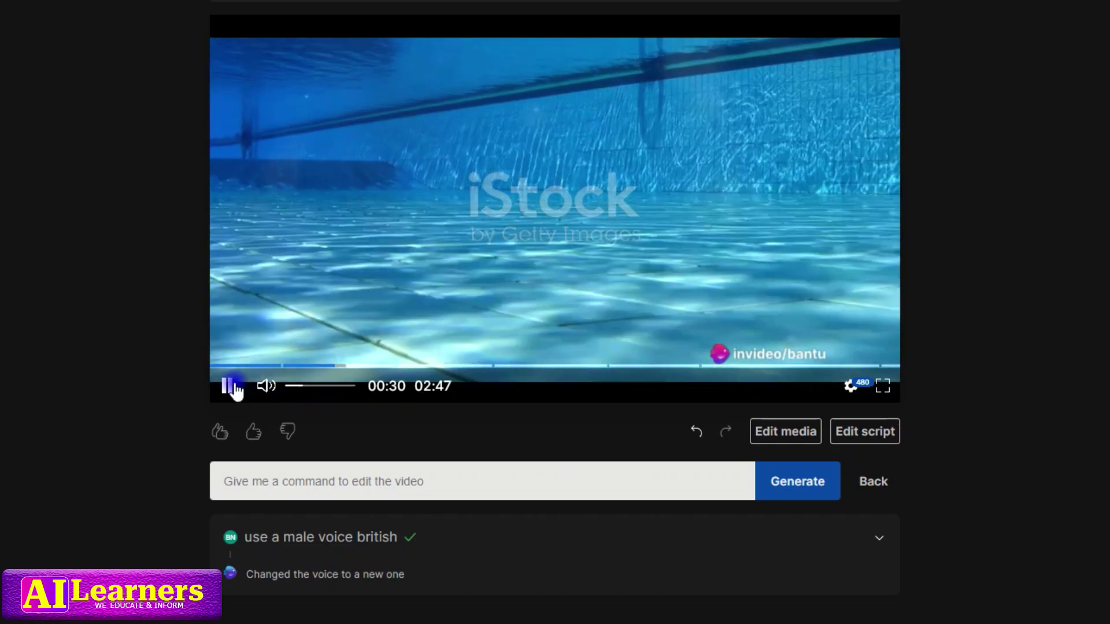
pyautogui.click(230, 386)
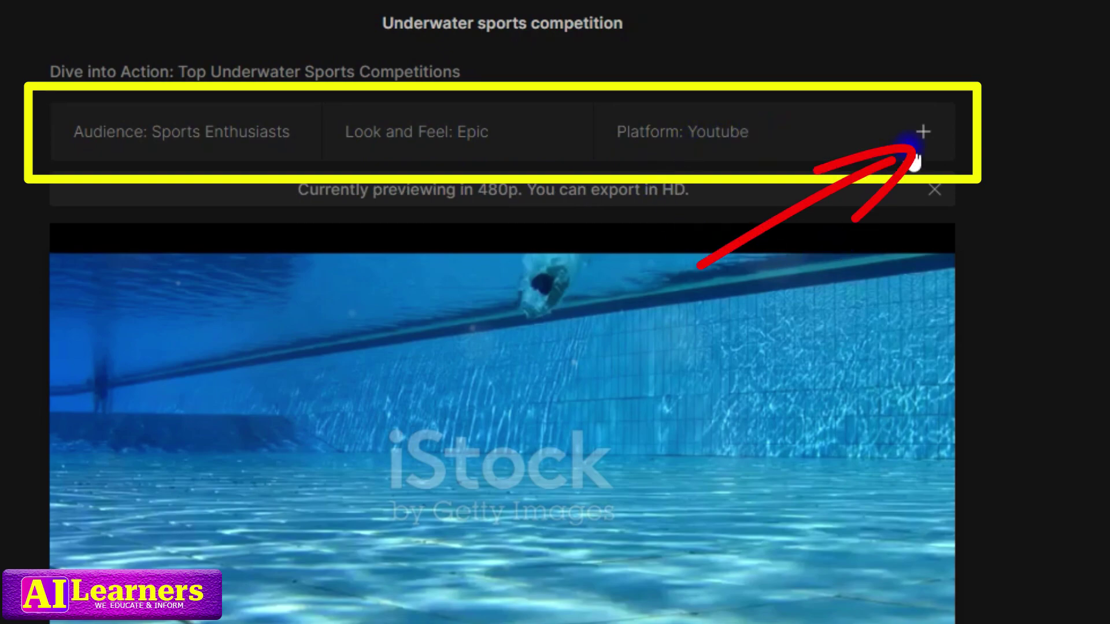
# Open the video's script and try adding the filler text "nsnas" to the Underwater Hockey chapter title.
pyautogui.click(926, 133)
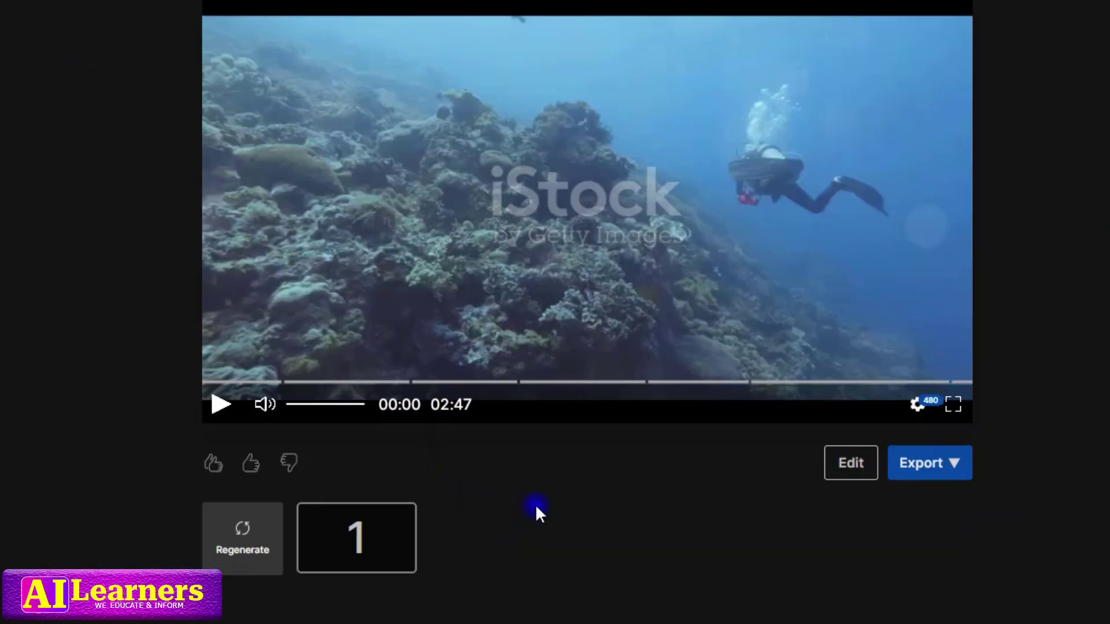
pyautogui.click(849, 465)
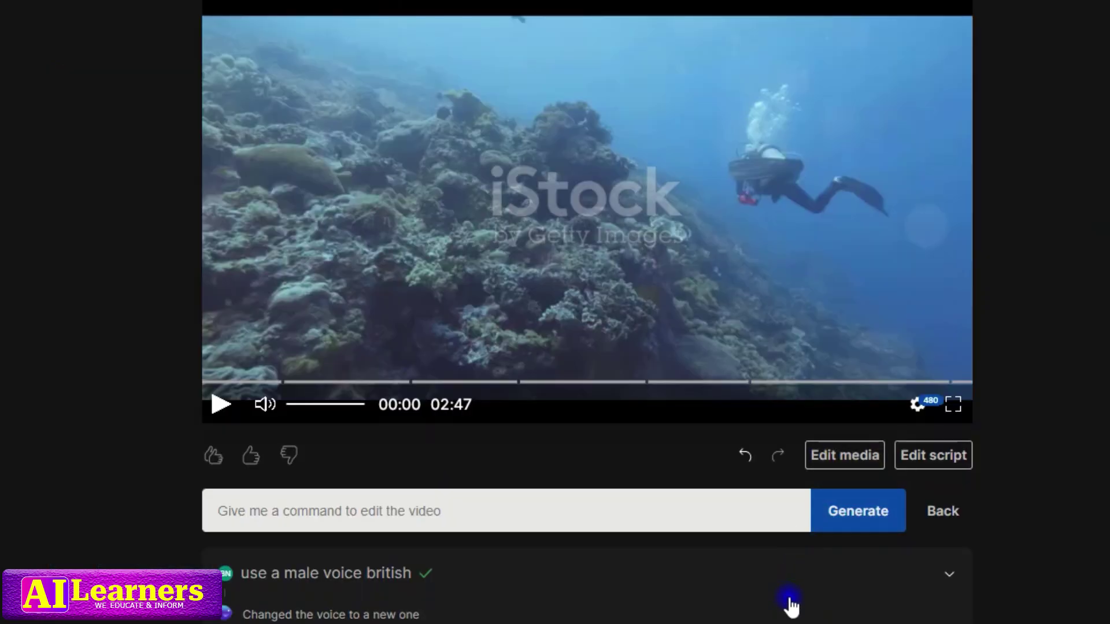
pyautogui.click(933, 456)
pyautogui.scroll(5, 938, 467)
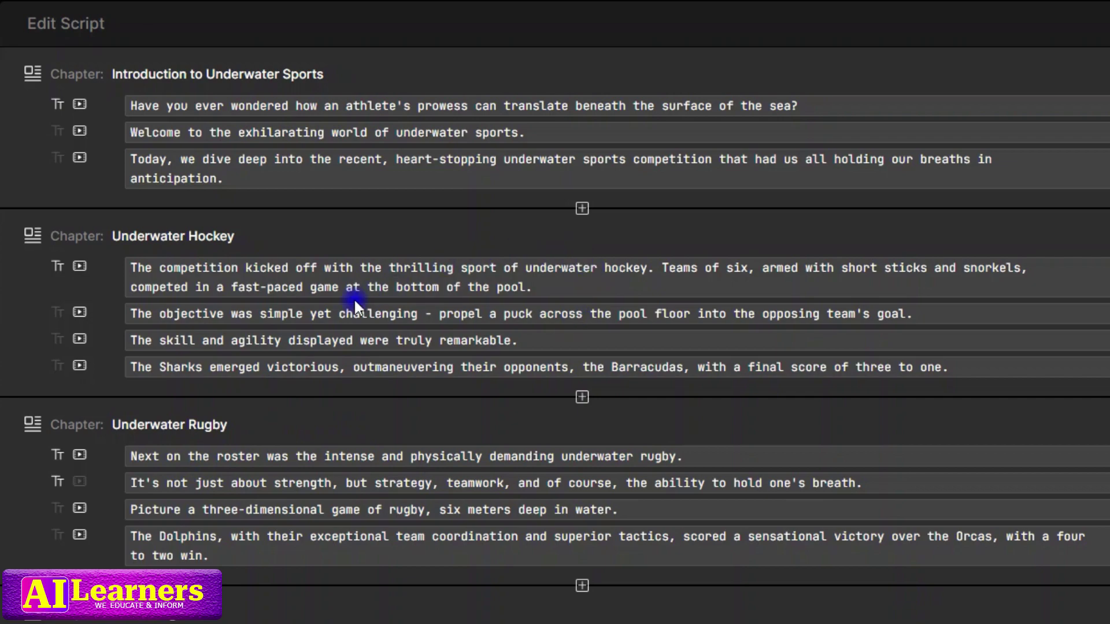
pyautogui.click(539, 285)
pyautogui.click(265, 237)
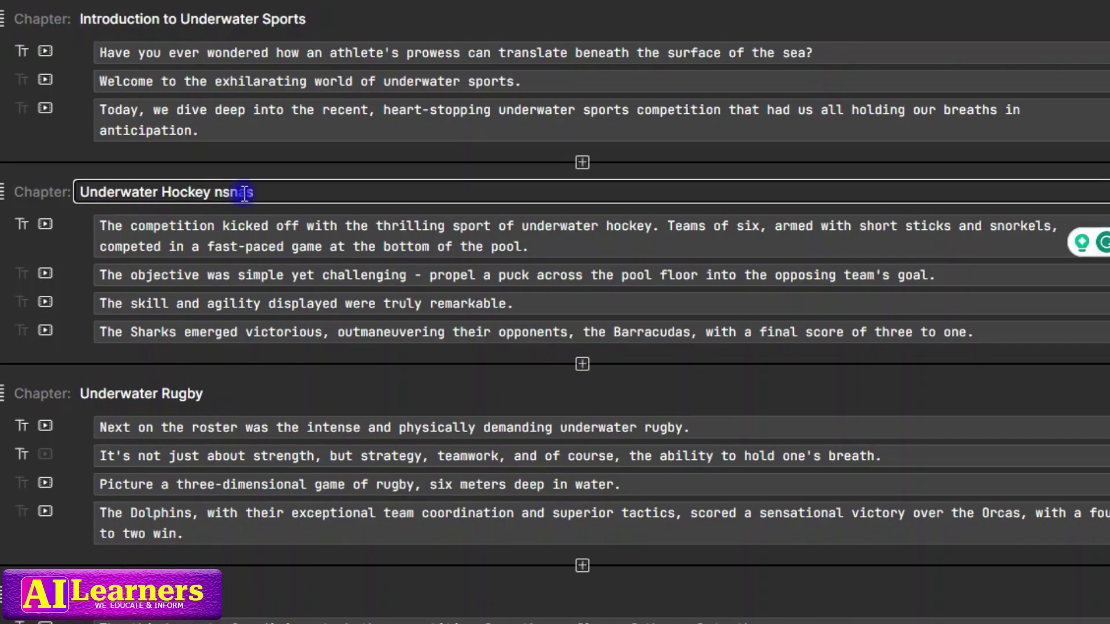
pyautogui.click(46, 276)
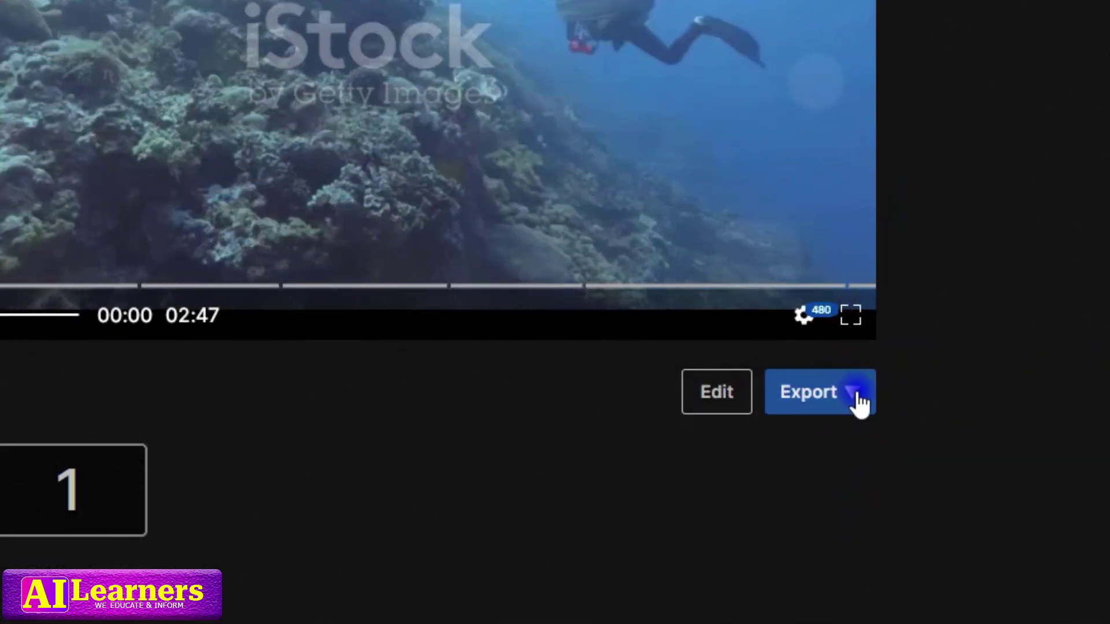
# Set up the video export with 1080p resolution, stock watermarks and Normal invideo AI branding.
pyautogui.click(858, 396)
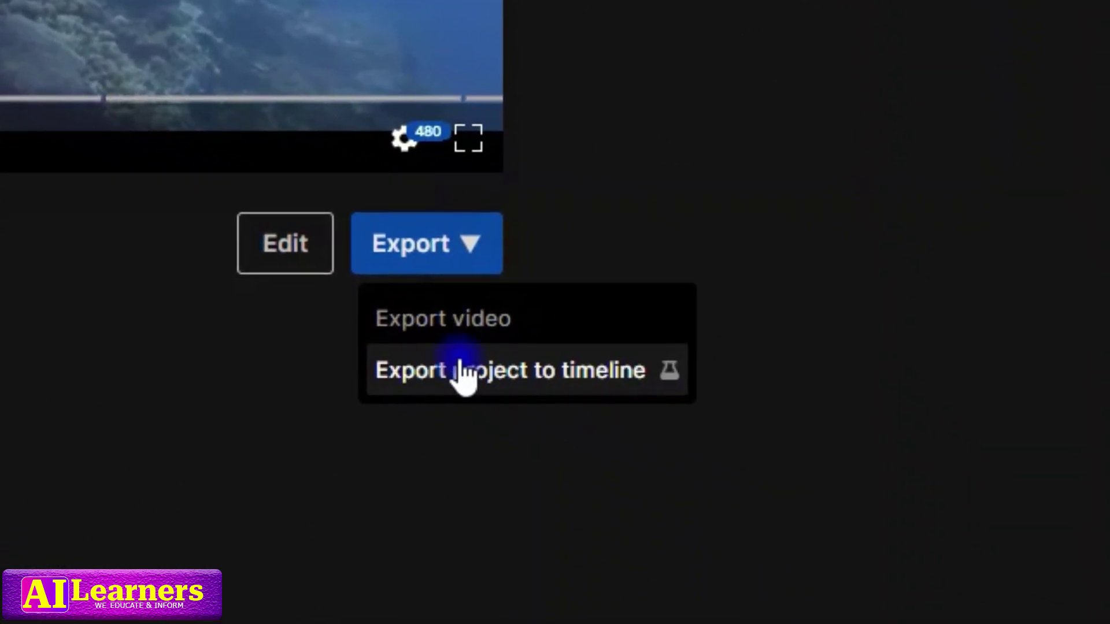
pyautogui.click(489, 322)
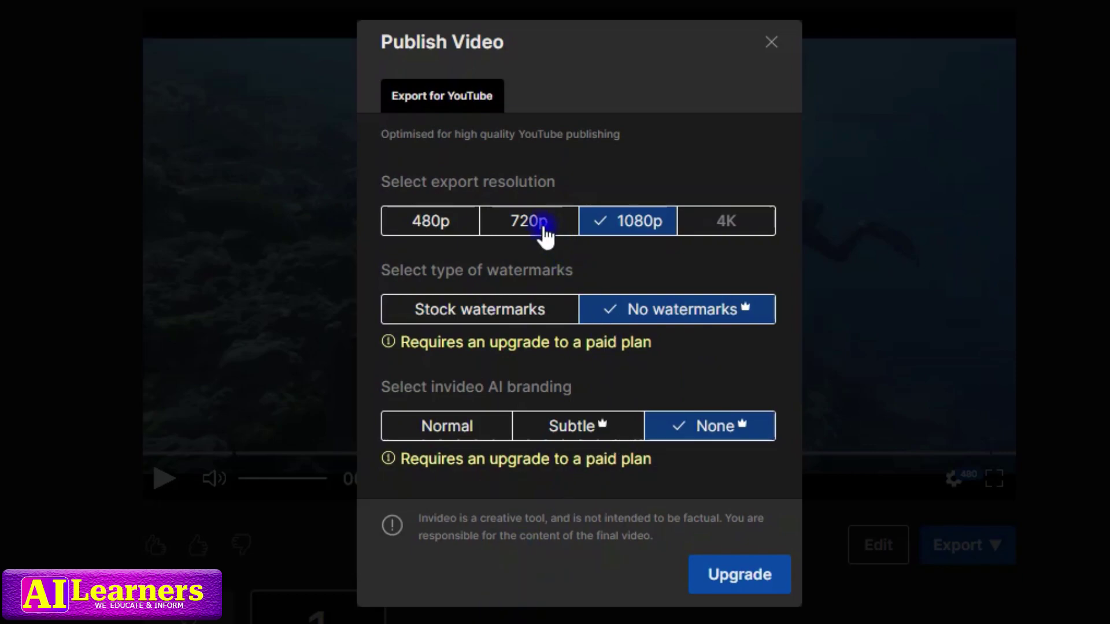
pyautogui.click(548, 231)
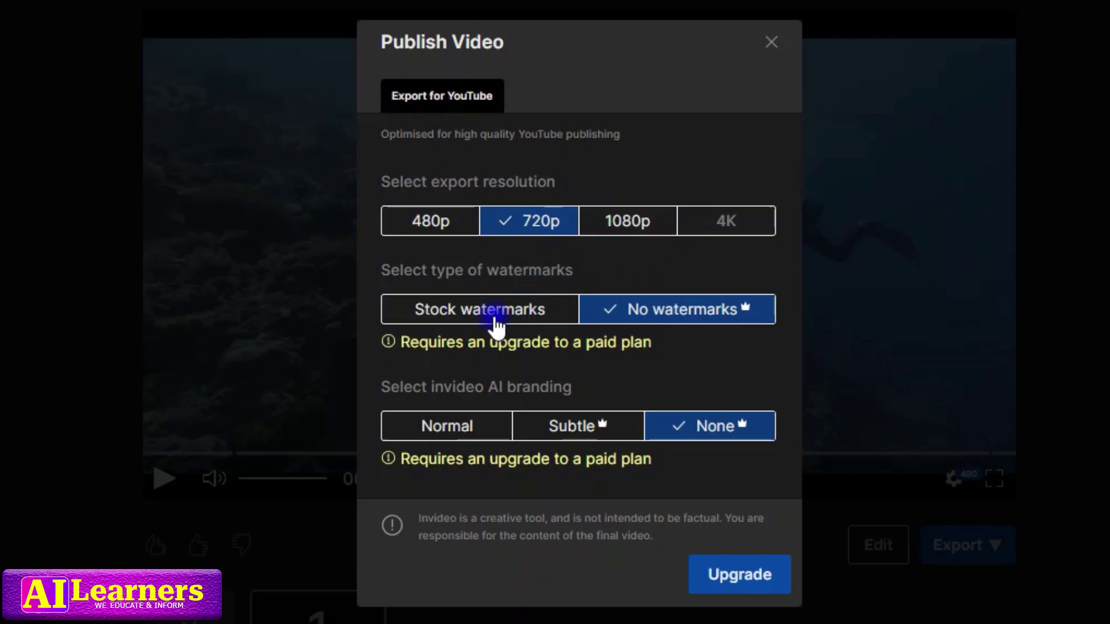
pyautogui.click(497, 316)
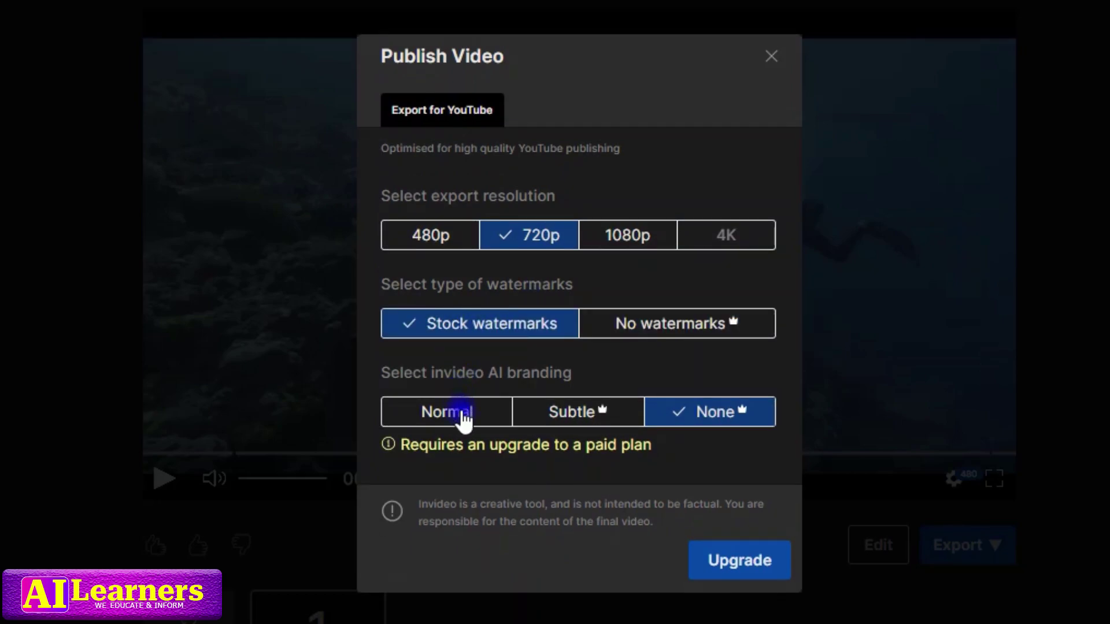
pyautogui.click(462, 414)
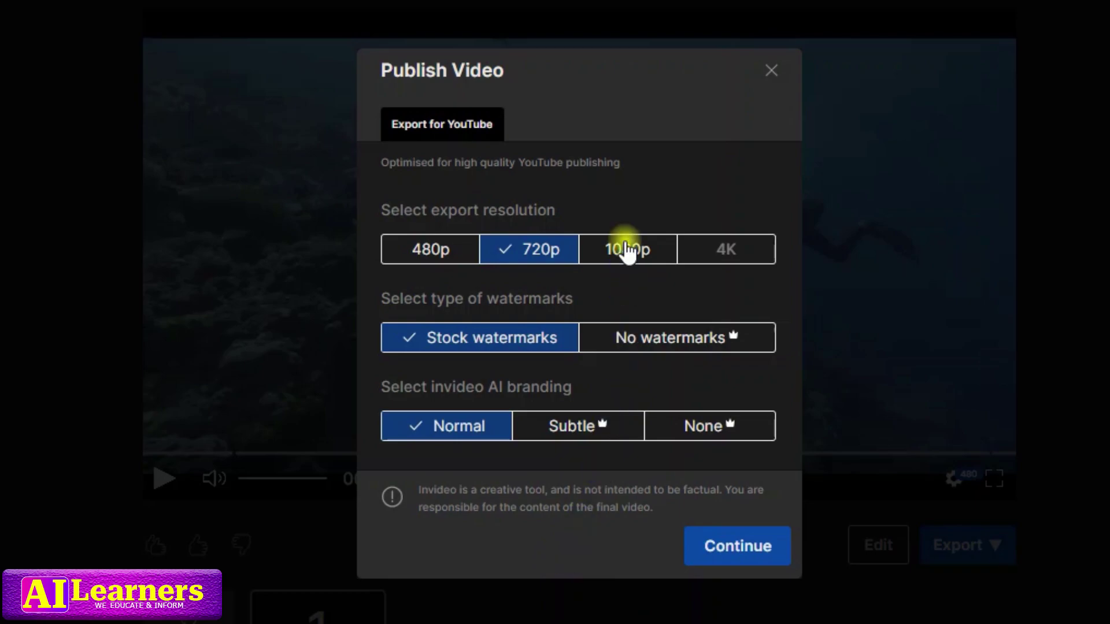
pyautogui.click(625, 247)
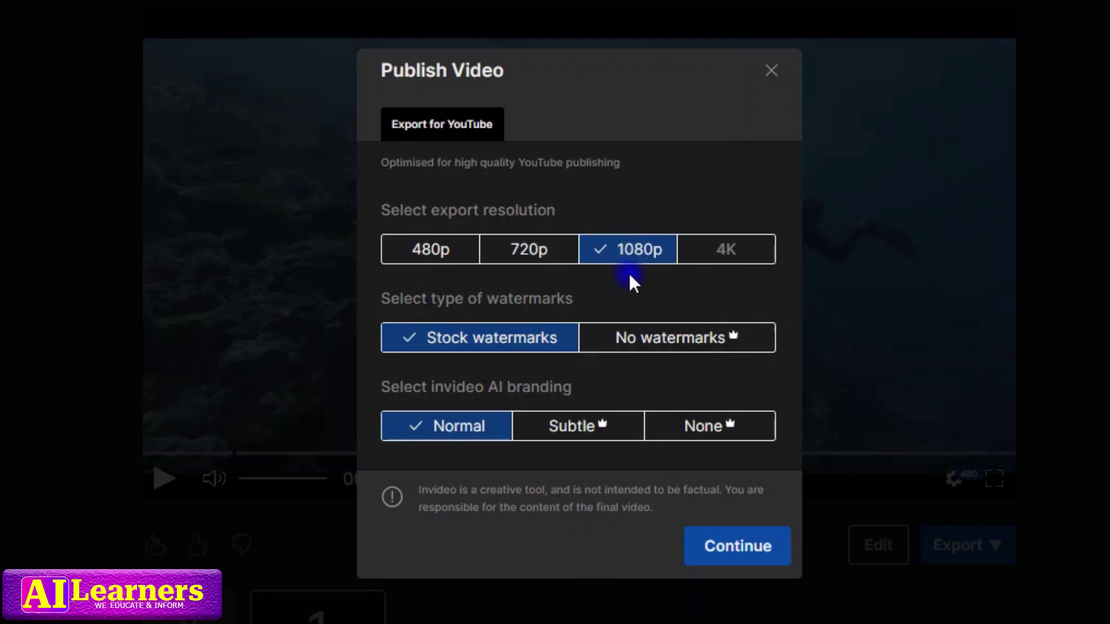
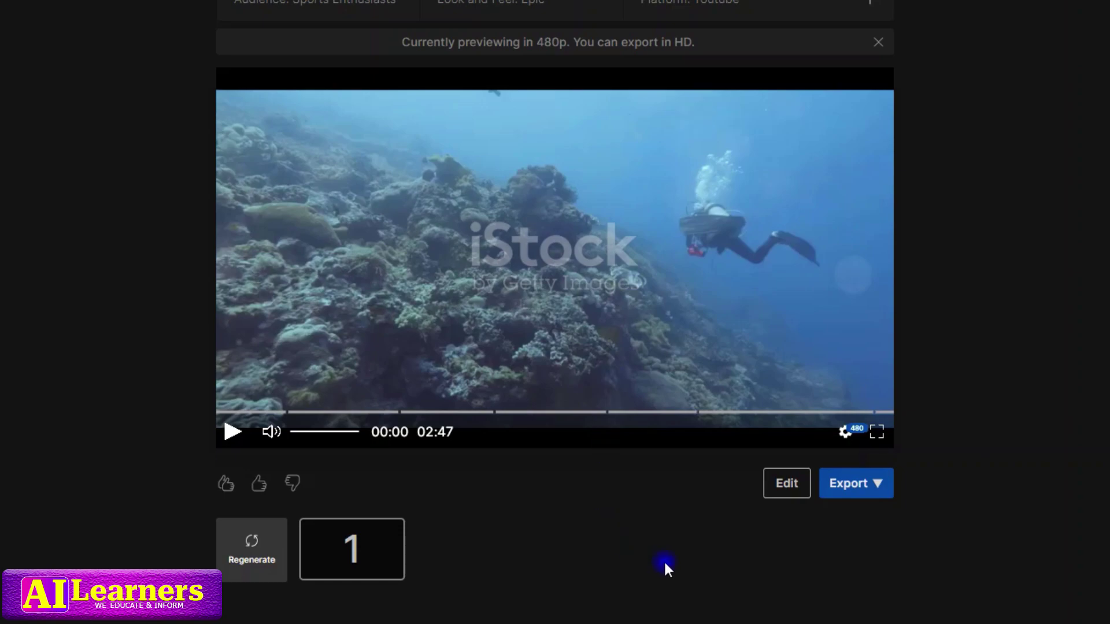
# Export the project to the timeline editor, accept the experimental-release notice, and examine the opening clips on the Voice and Music tracks.
pyautogui.click(856, 483)
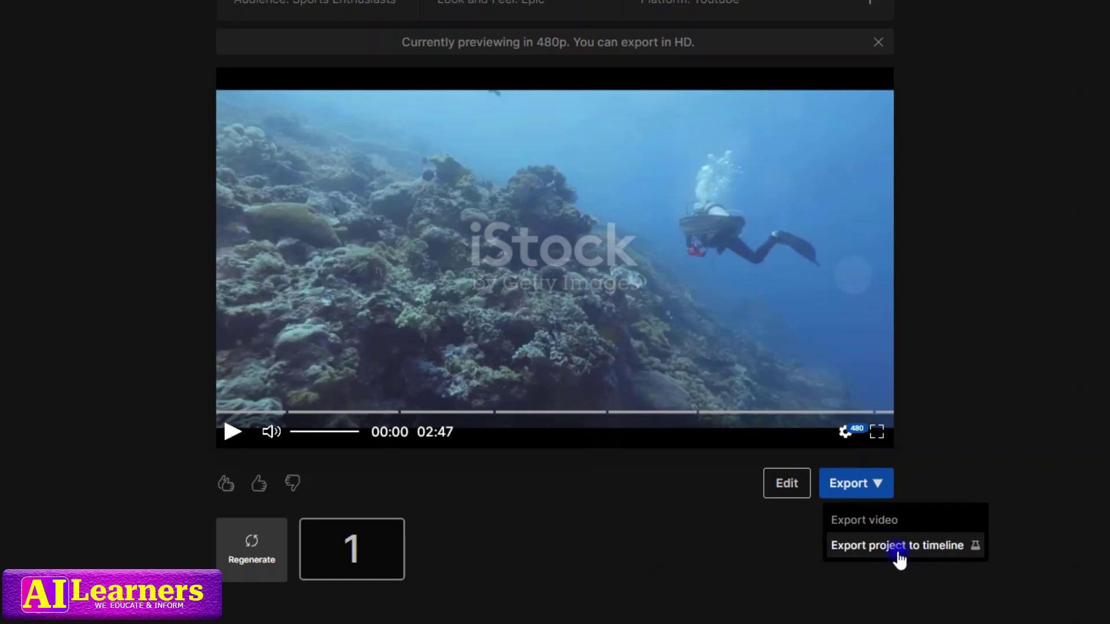
pyautogui.click(923, 546)
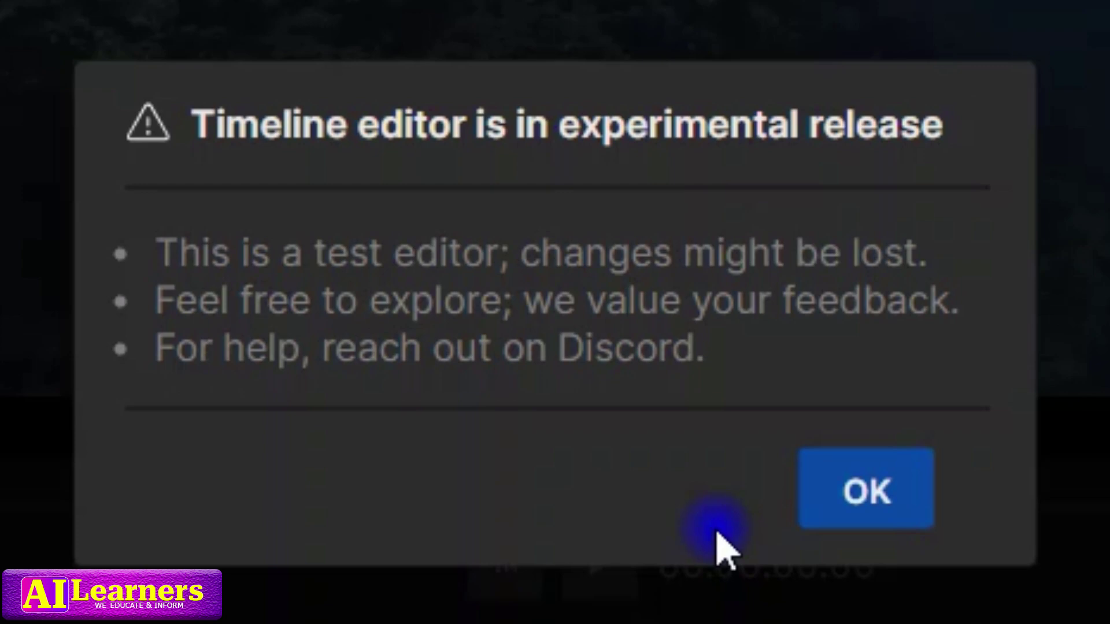
pyautogui.click(857, 510)
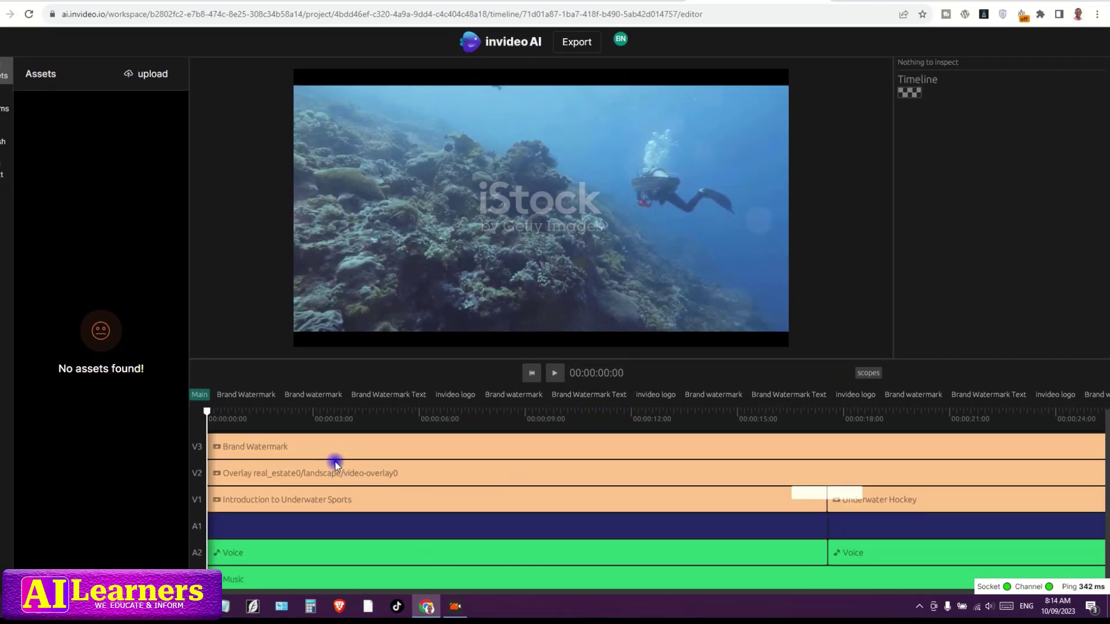
pyautogui.click(238, 555)
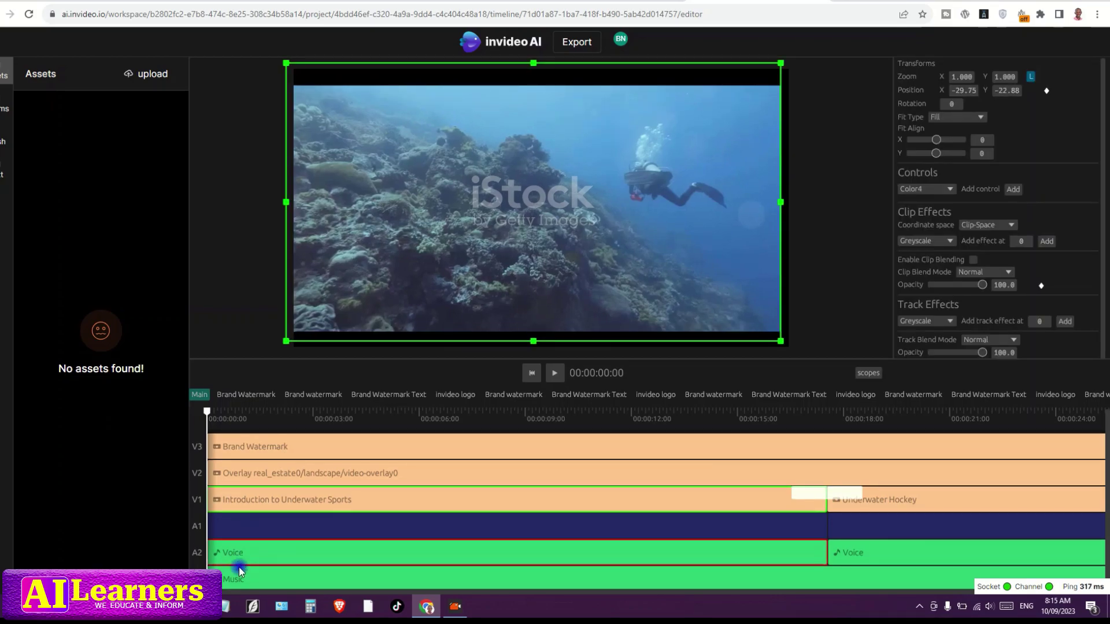
pyautogui.click(246, 594)
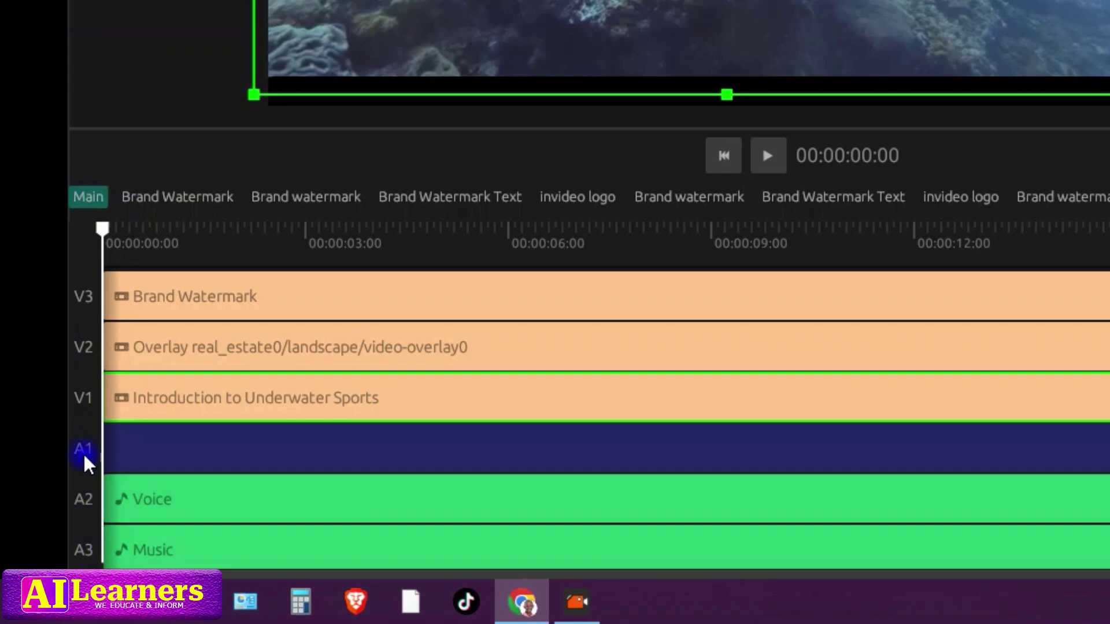
# Generate a video from the prompt "Write a YouTube video script about wildlife photographers. Keep the intro short and start with a hook. Use an energetic British male voice-over.".
pyautogui.click(157, 462)
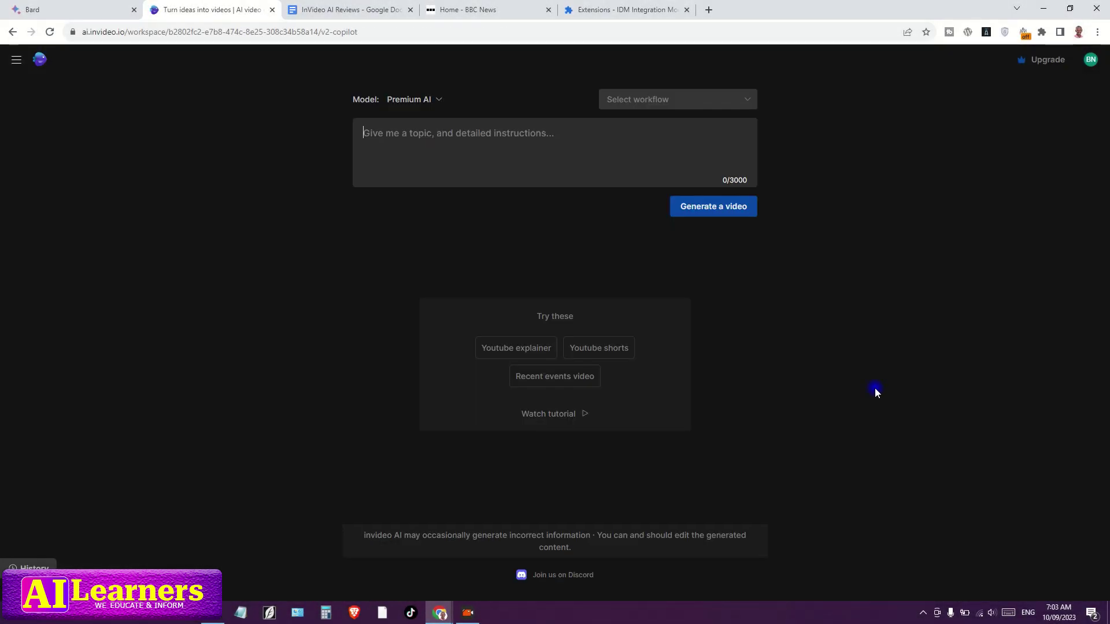
pyautogui.write('Write a YouTube video script about wildlife photographers. Keep the intro short and start with a hook. Use an energetic British male voice-over.')
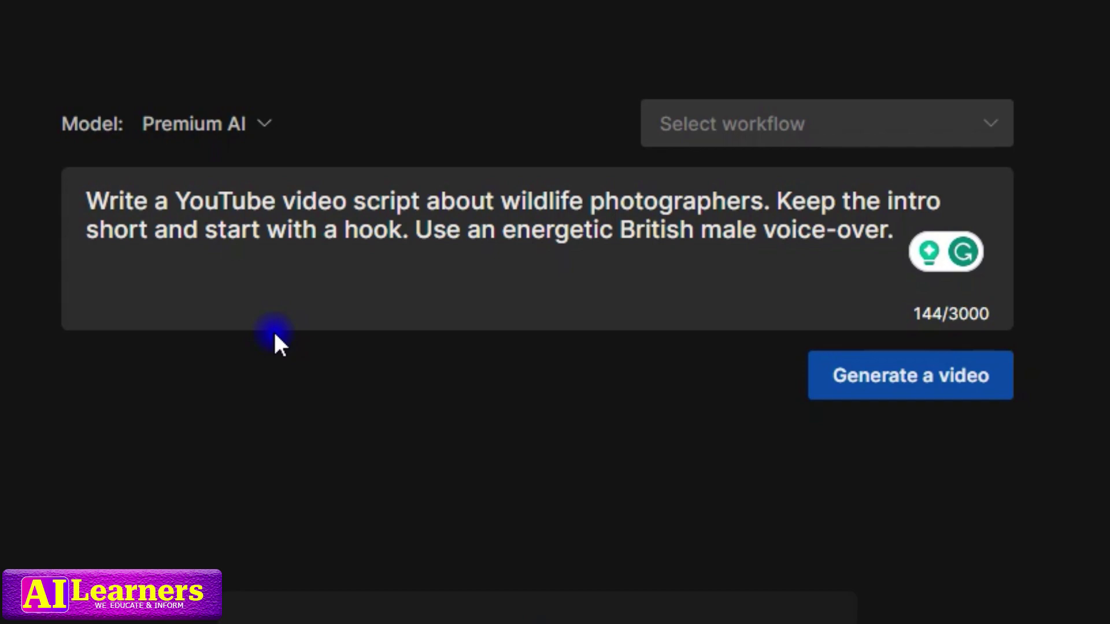
pyautogui.click(950, 403)
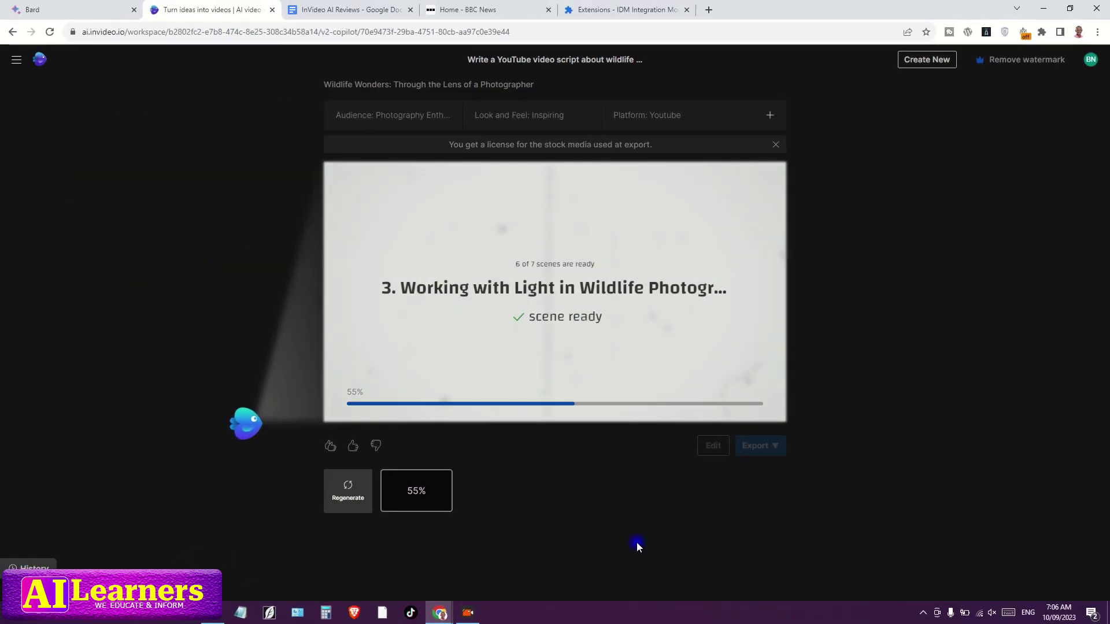
# Play back part of the generated wildlife photography video and pause it.
pyautogui.click(336, 411)
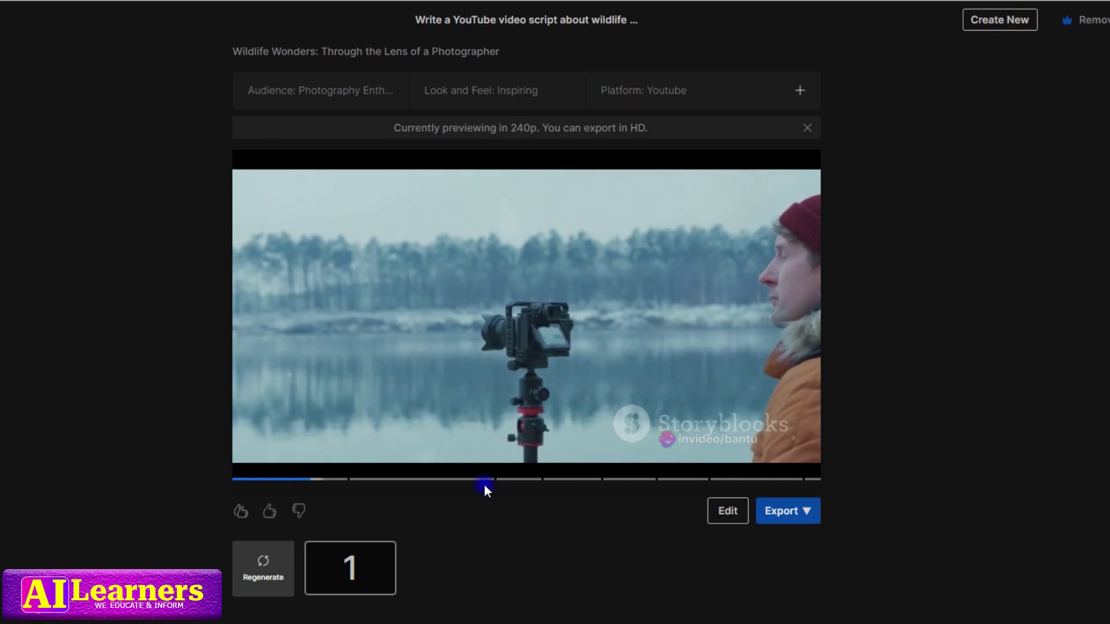
pyautogui.click(488, 347)
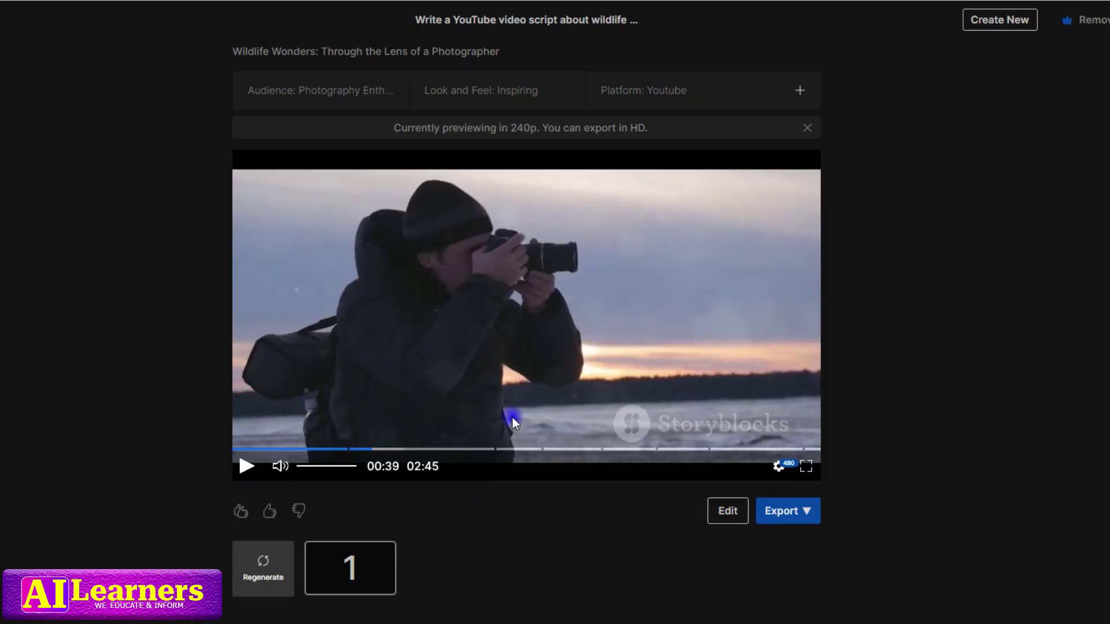
# Open the wildlife video's media for editing and choose the first media of scene 1 as the one to replace.
pyautogui.click(730, 516)
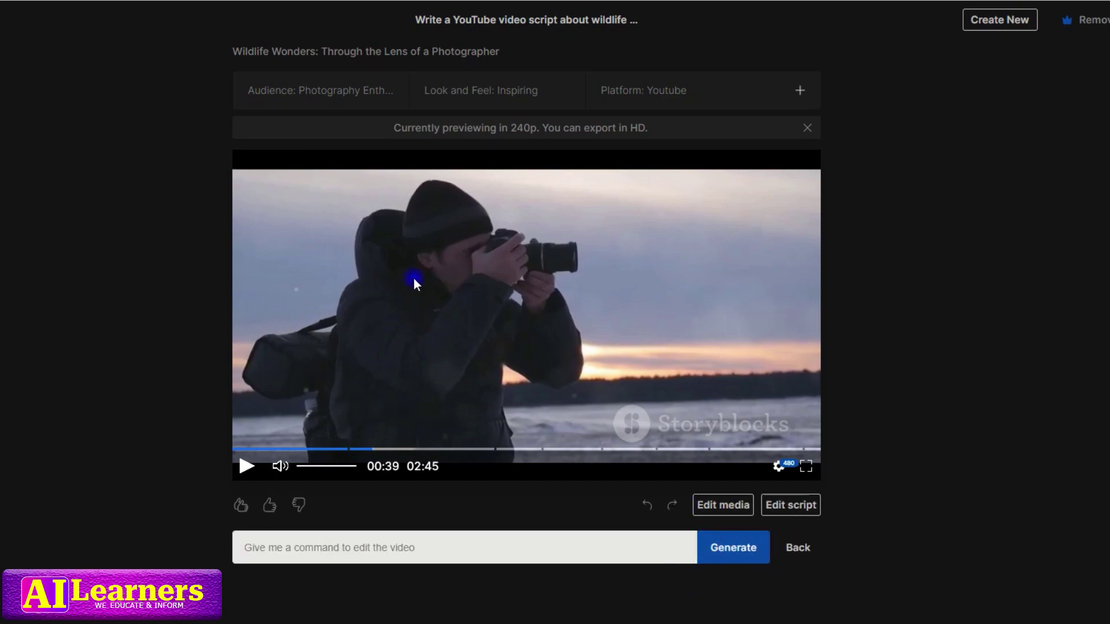
pyautogui.click(731, 509)
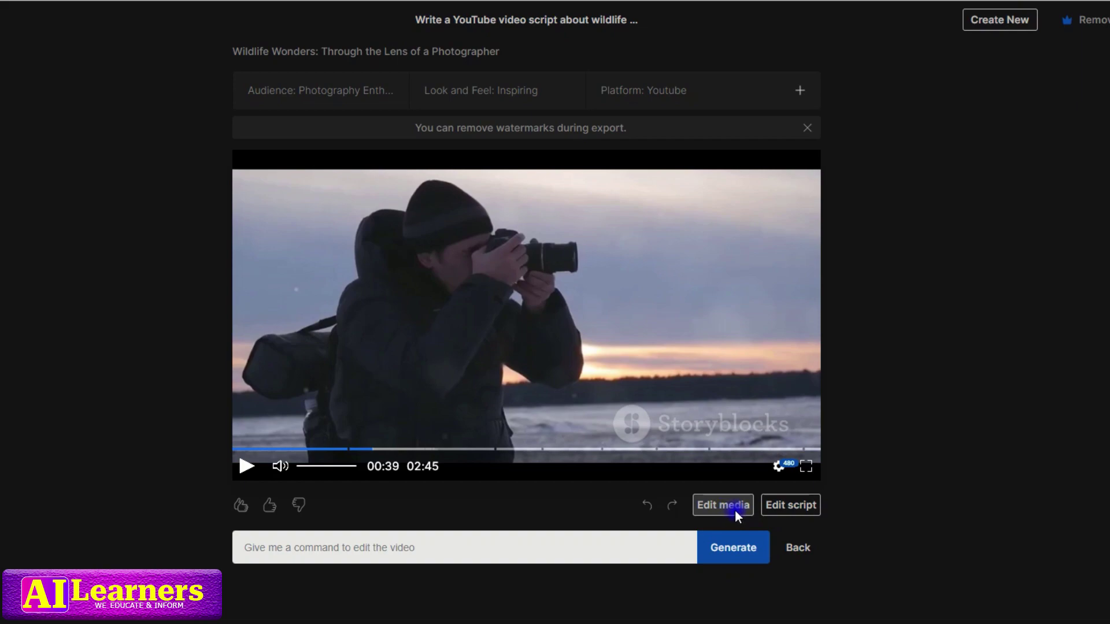
pyautogui.click(734, 510)
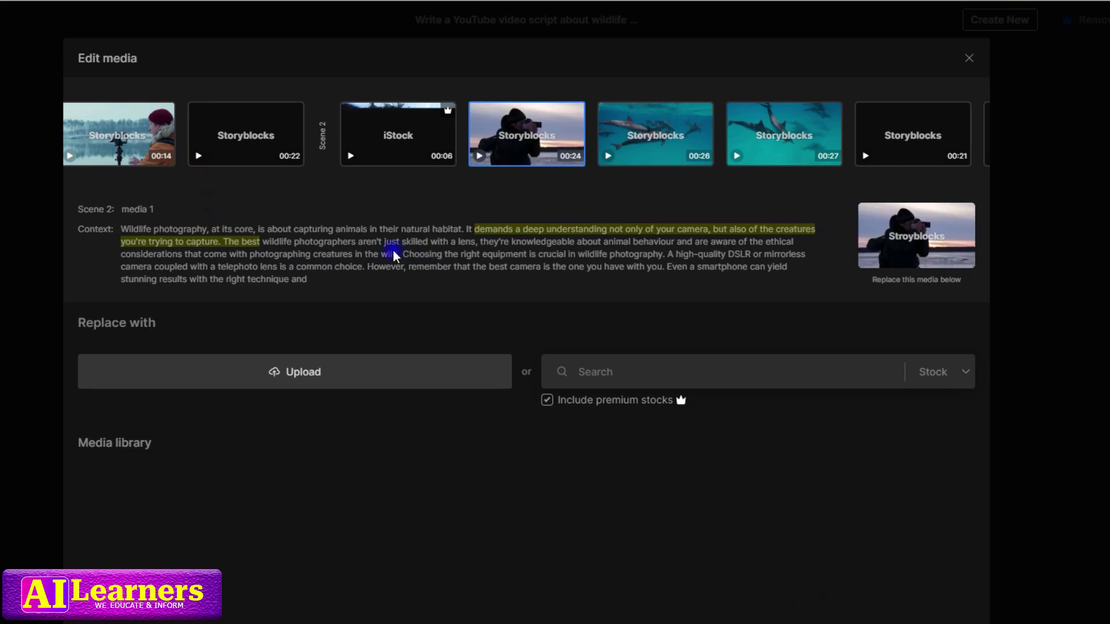
pyautogui.moveTo(110, 148)
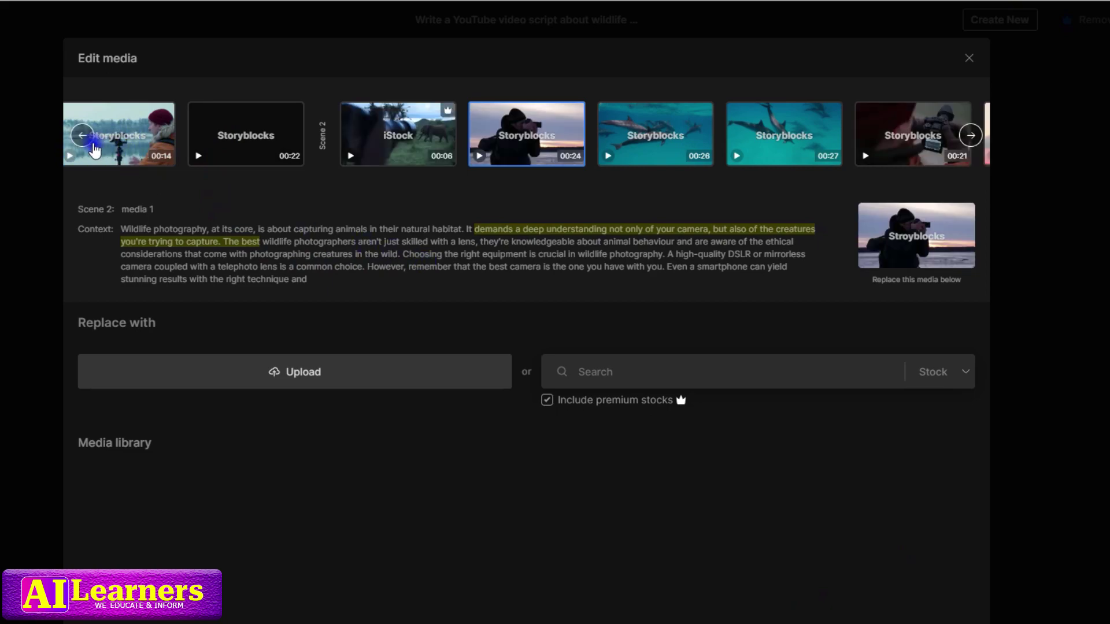
pyautogui.click(98, 152)
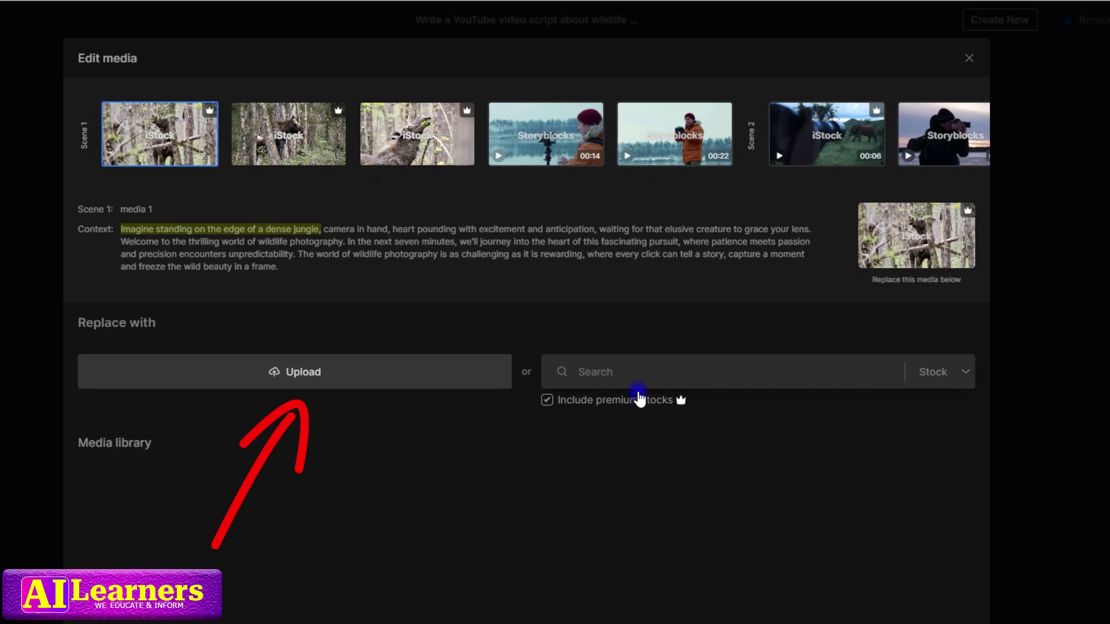
# Search the stock library for "wildlife photographer" and replace scene 1's first media with one of the results.
pyautogui.click(638, 369)
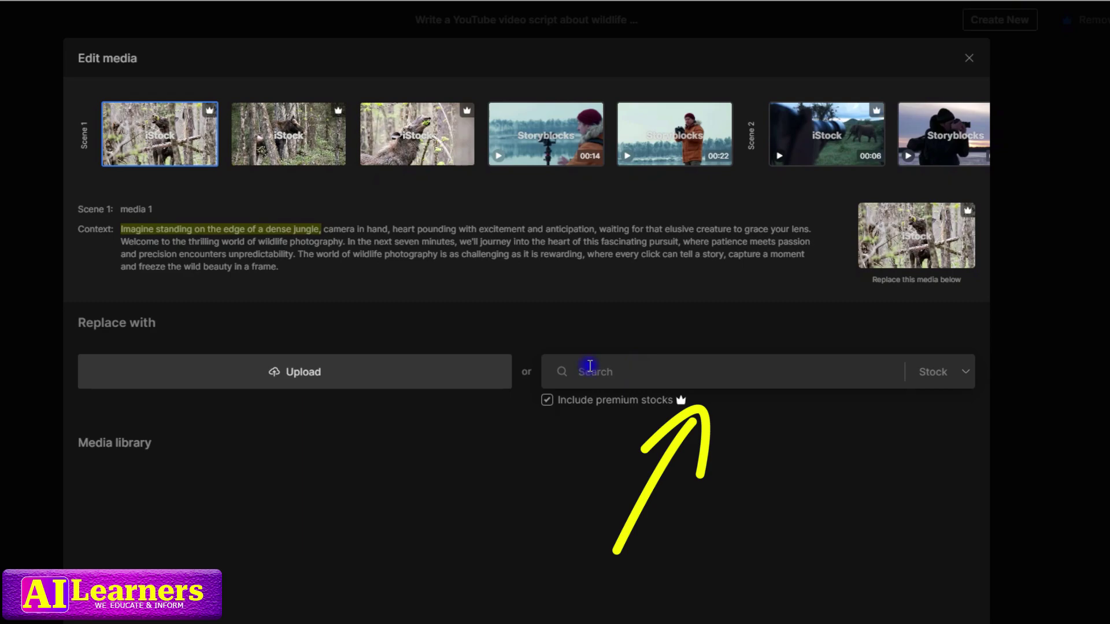
pyautogui.write('wildlife photographer')
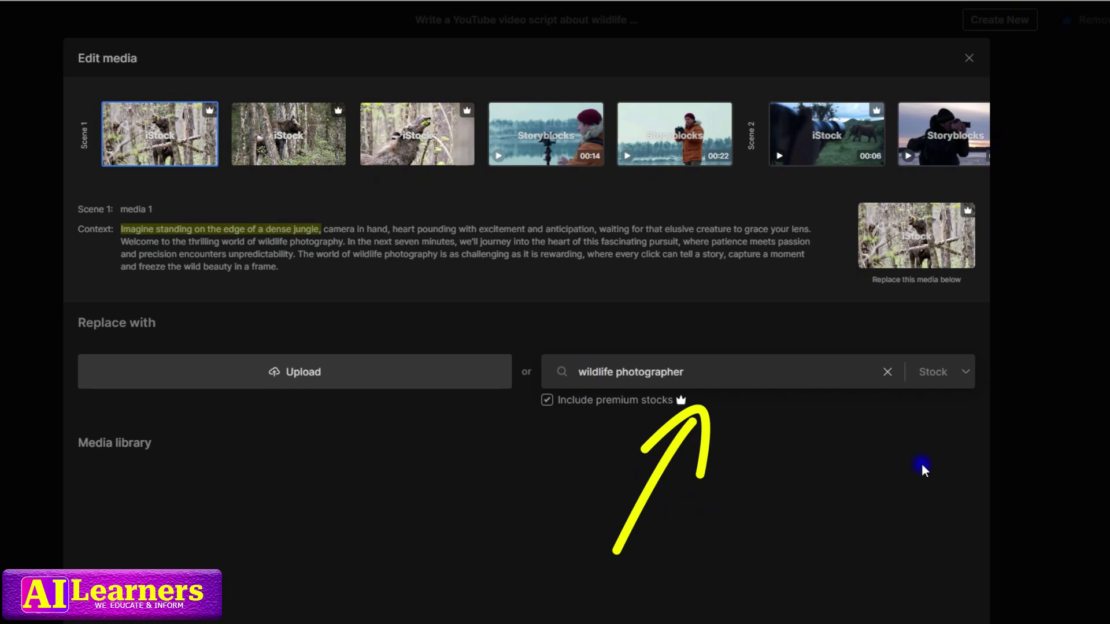
pyautogui.press('Return')
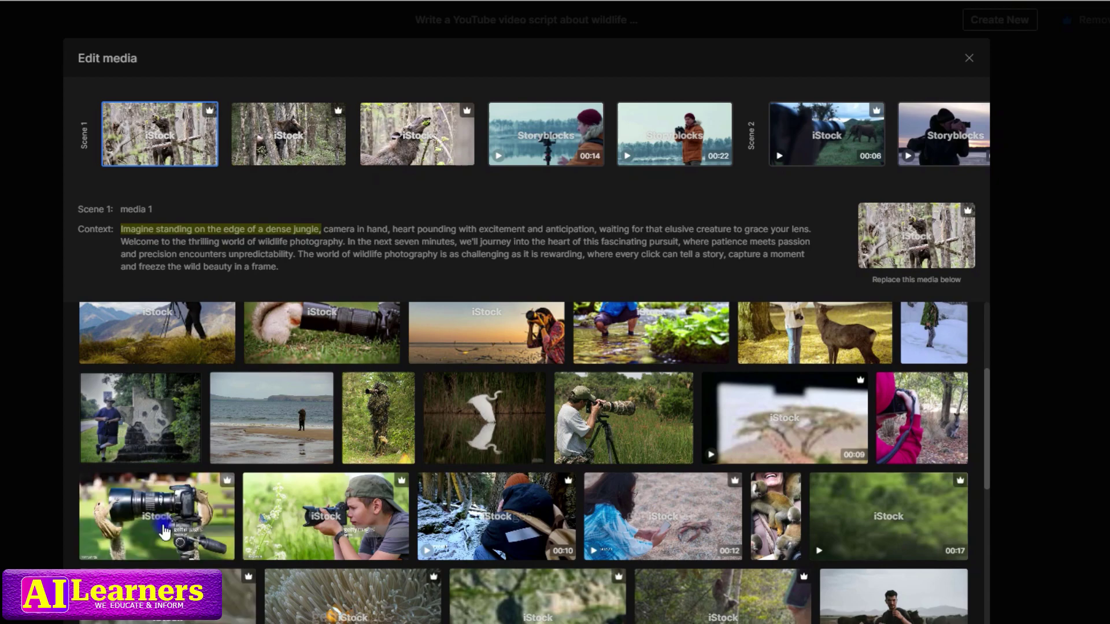
pyautogui.moveTo(153, 543)
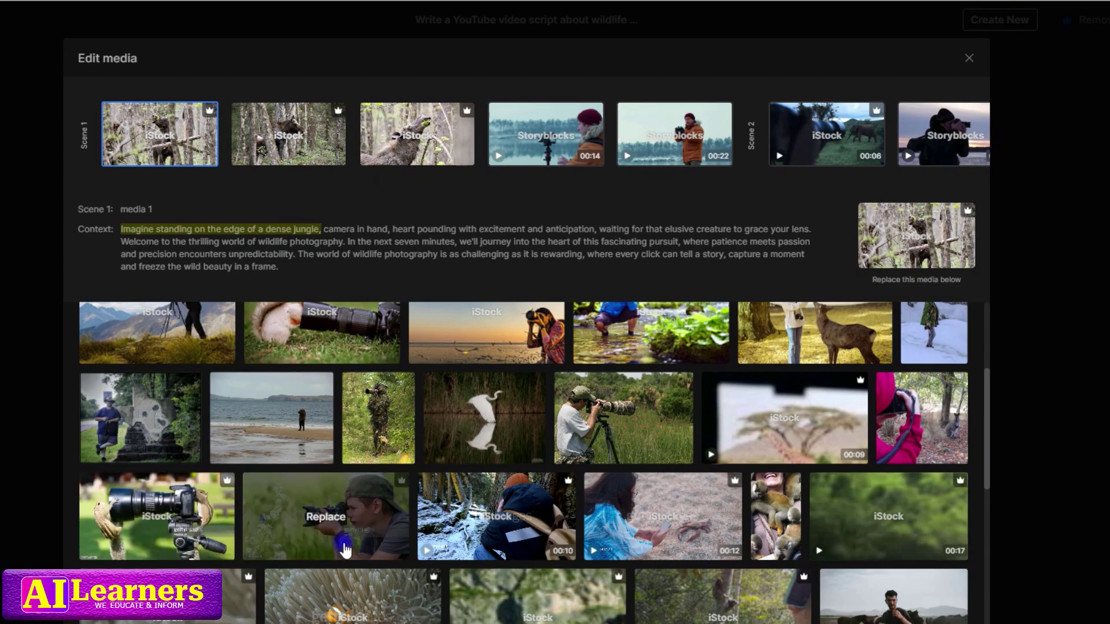
pyautogui.scroll(-5, 345, 551)
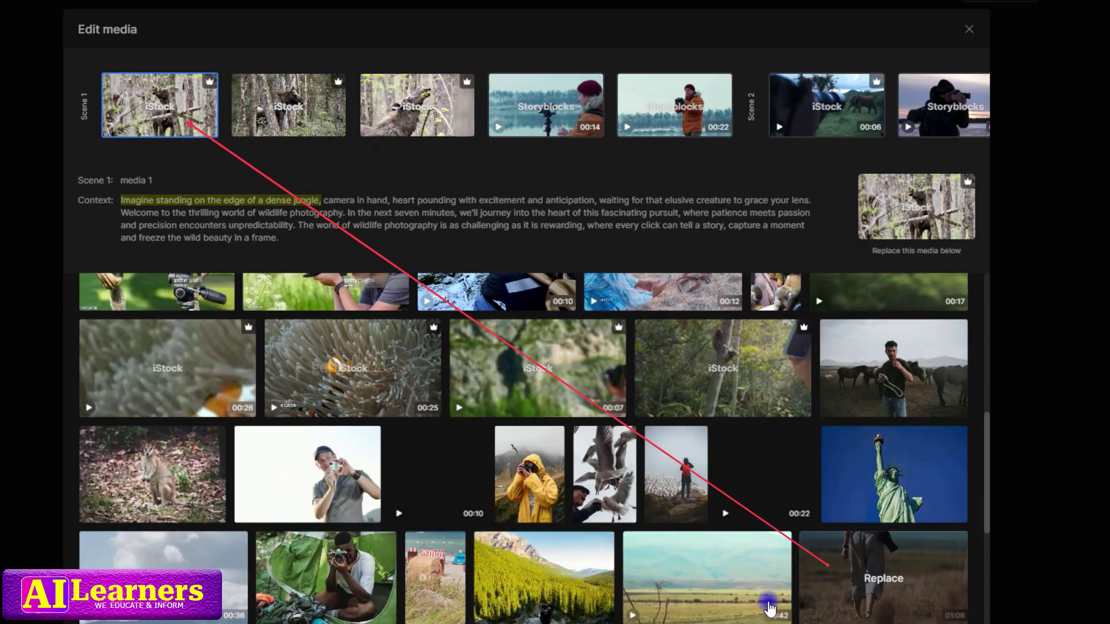
pyautogui.click(727, 612)
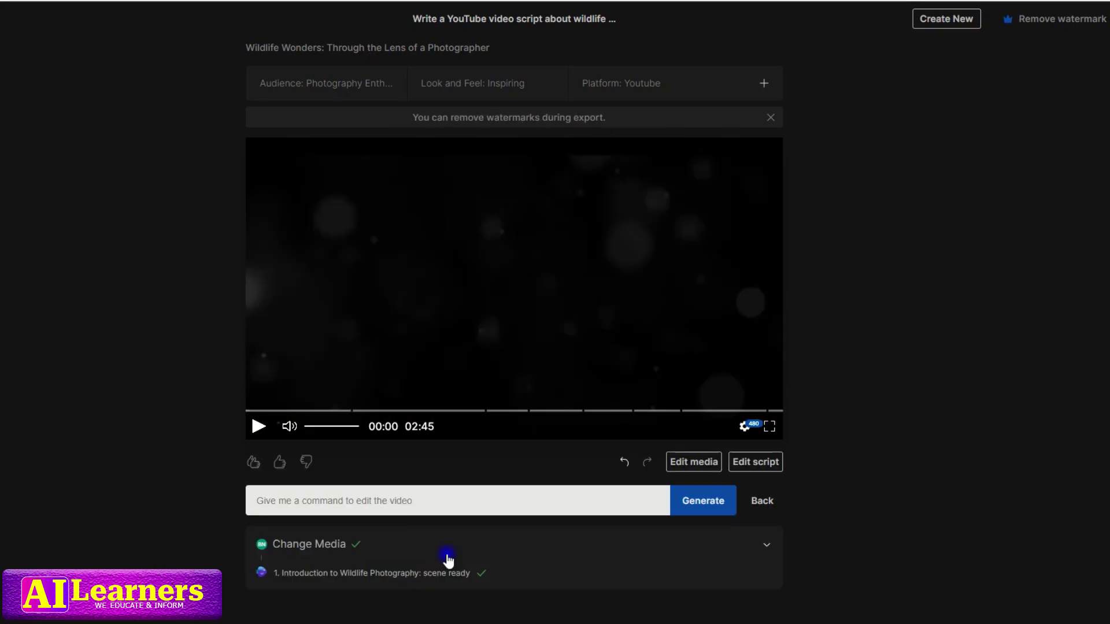
# Play the opening of the edited video to check the replaced media, and pause it.
pyautogui.click(258, 428)
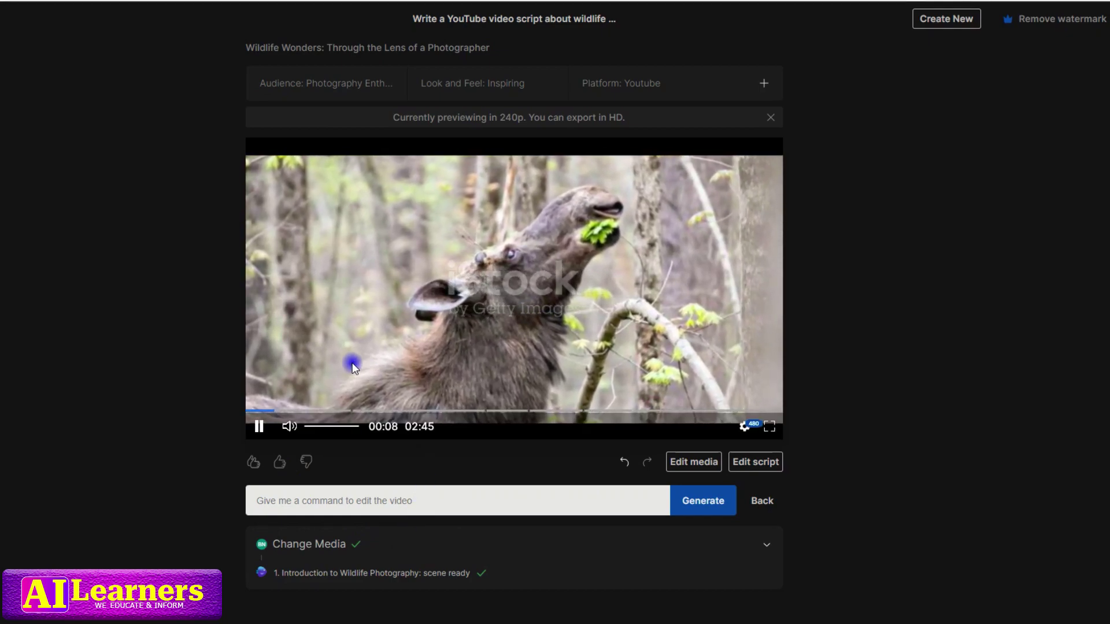
pyautogui.click(259, 426)
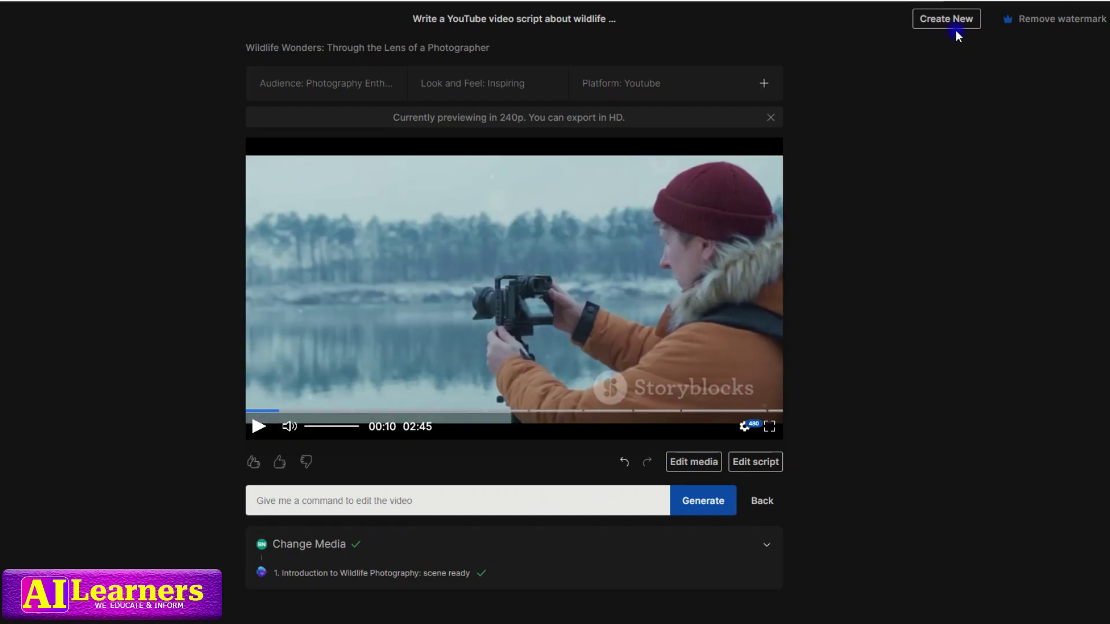
# Start a new video project using the Recent events video workflow.
pyautogui.click(956, 30)
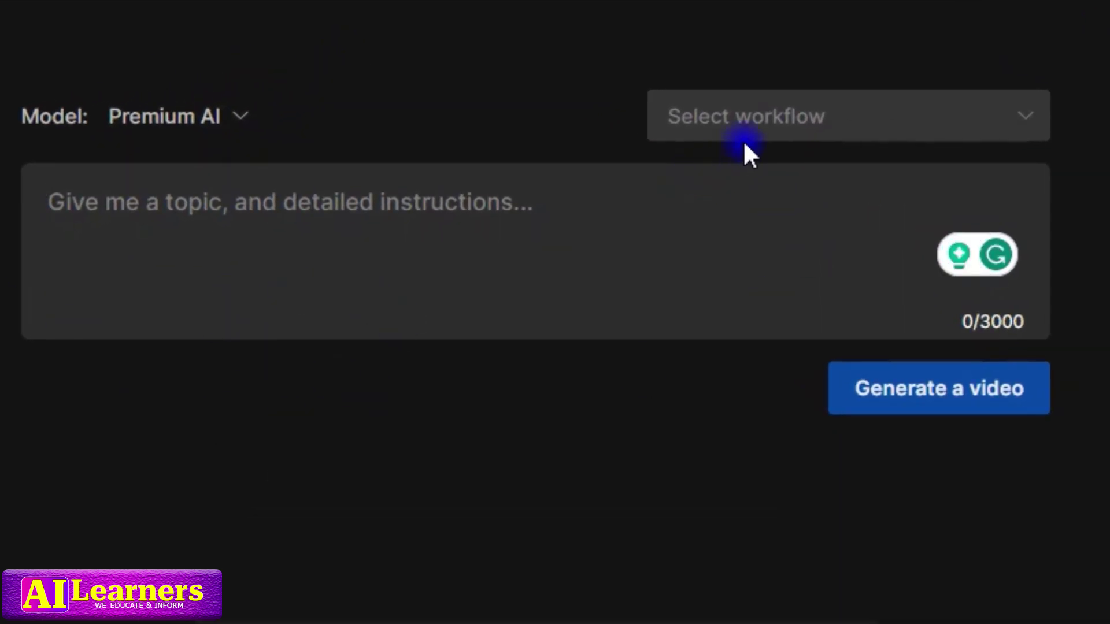
pyautogui.click(1028, 114)
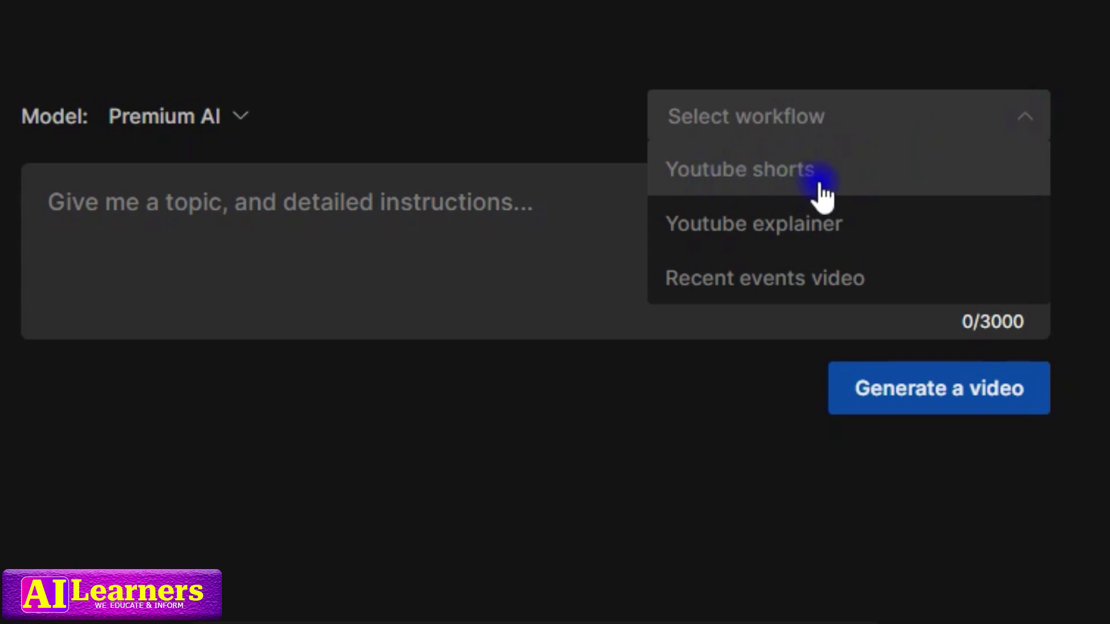
pyautogui.click(782, 291)
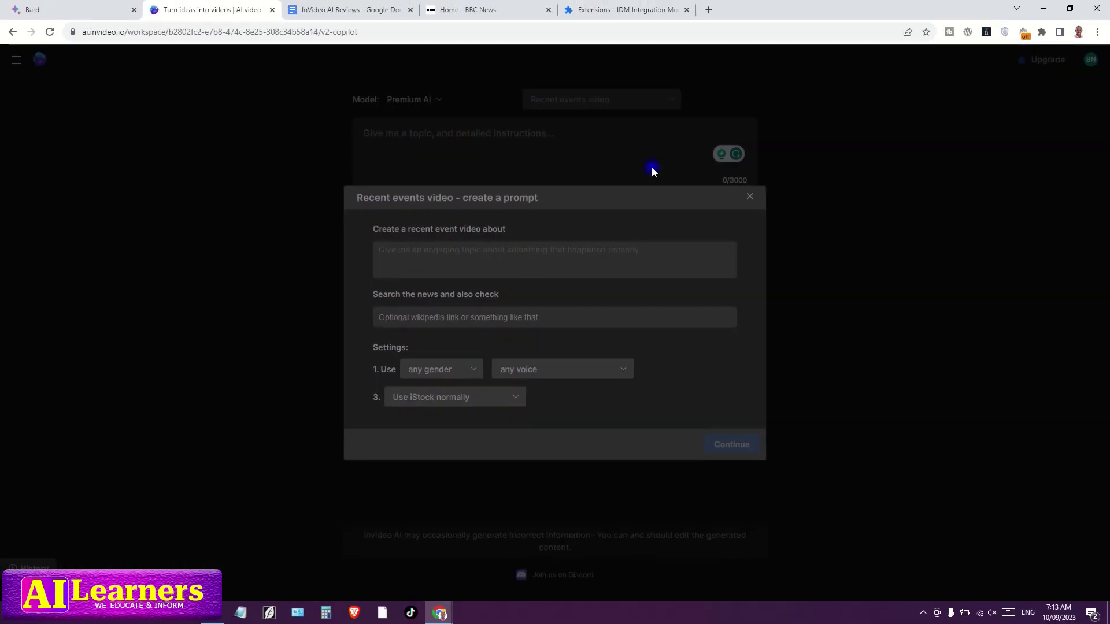
# Copy the web address of BBC's "G20 laments war in Ukraine but avoids blaming Russia" article into the prompt's "Search the news and also check" field.
pyautogui.click(502, 7)
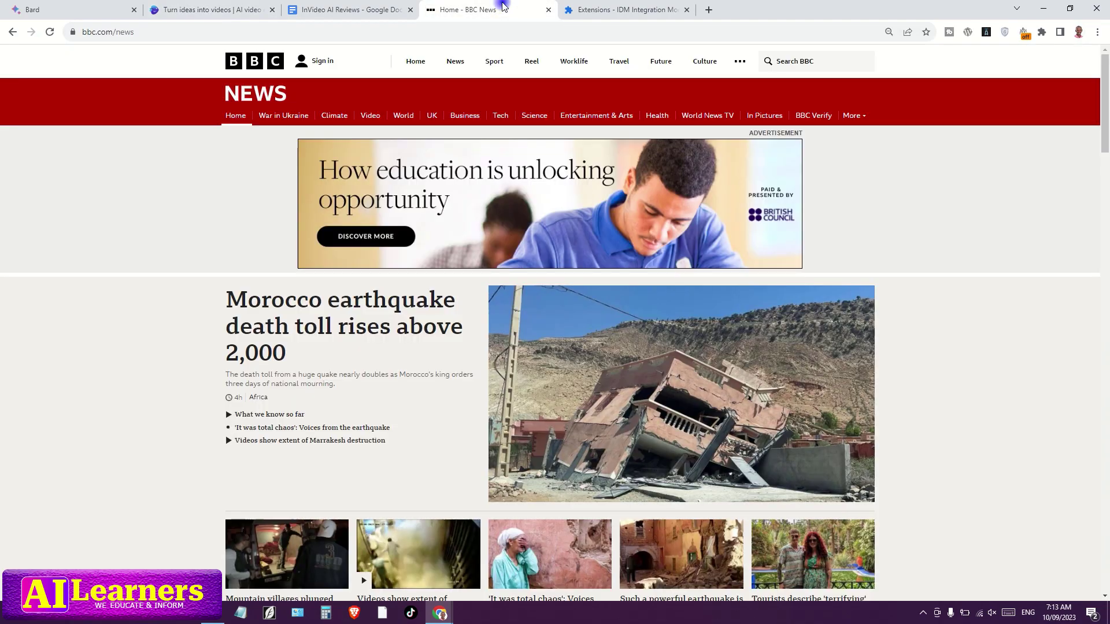
pyautogui.scroll(-7, 217, 261)
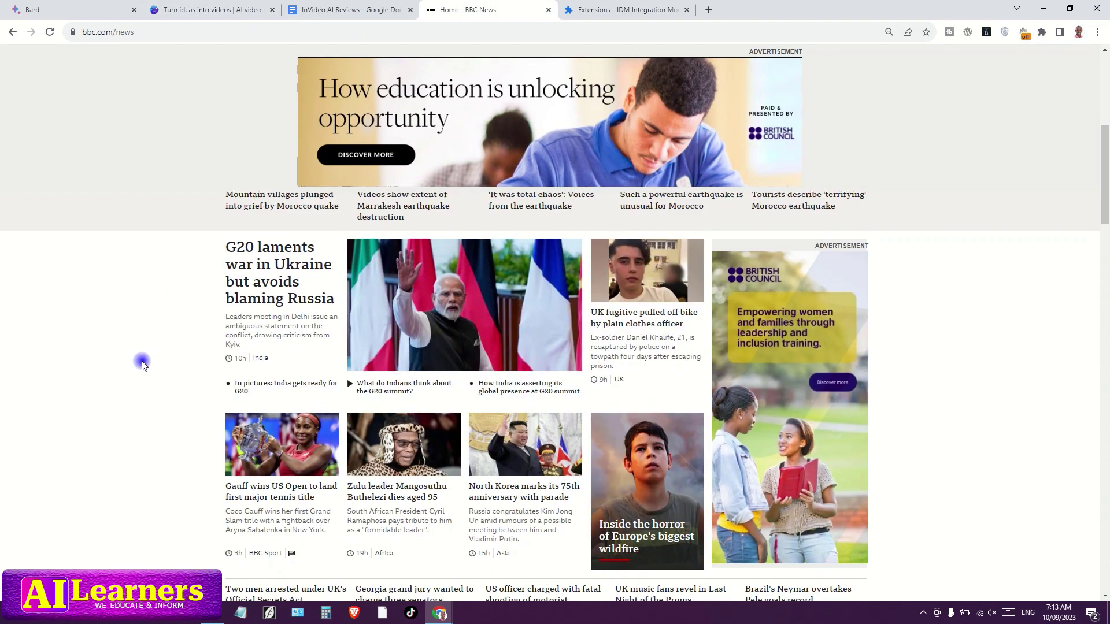
pyautogui.click(254, 347)
pyautogui.click(260, 31)
pyautogui.hotkey('ctrl', 'c')
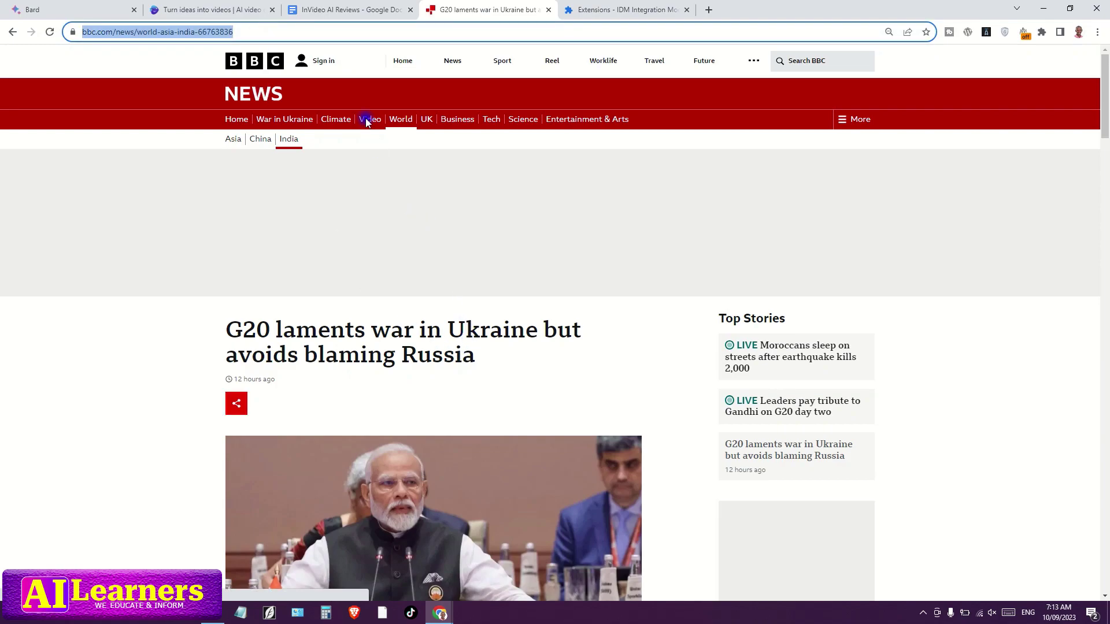
pyautogui.click(220, 12)
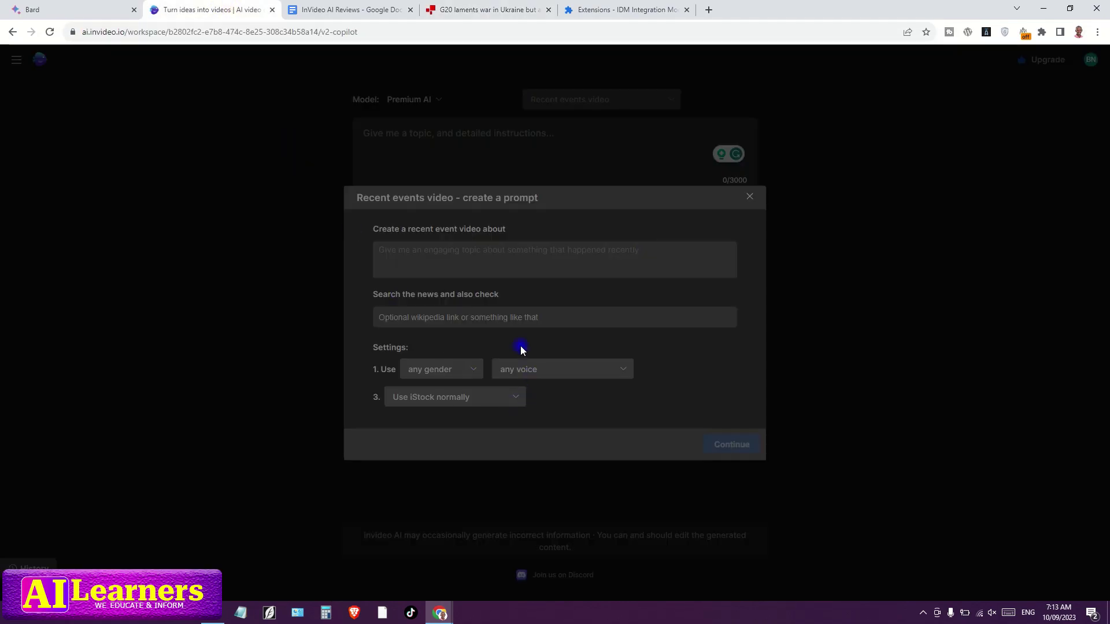
pyautogui.click(400, 310)
pyautogui.hotkey('ctrl', 'v')
# Copy the BBC article's headline "G20 laments war in Ukraine but avoids blaming Russia" into the prompt as the recent event topic.
pyautogui.click(496, 10)
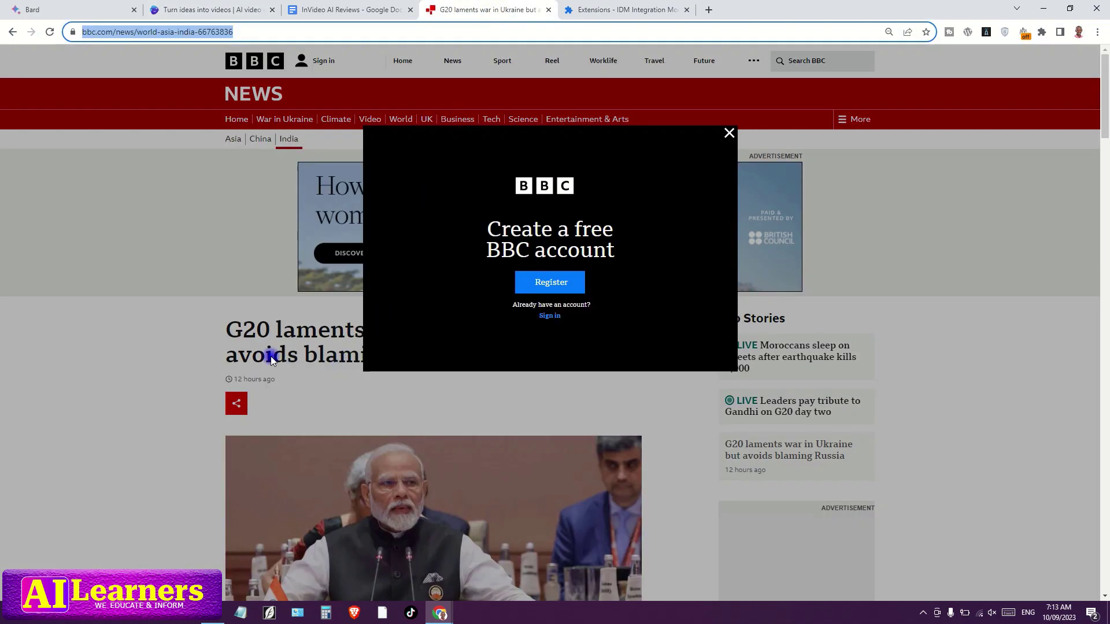
pyautogui.click(264, 351)
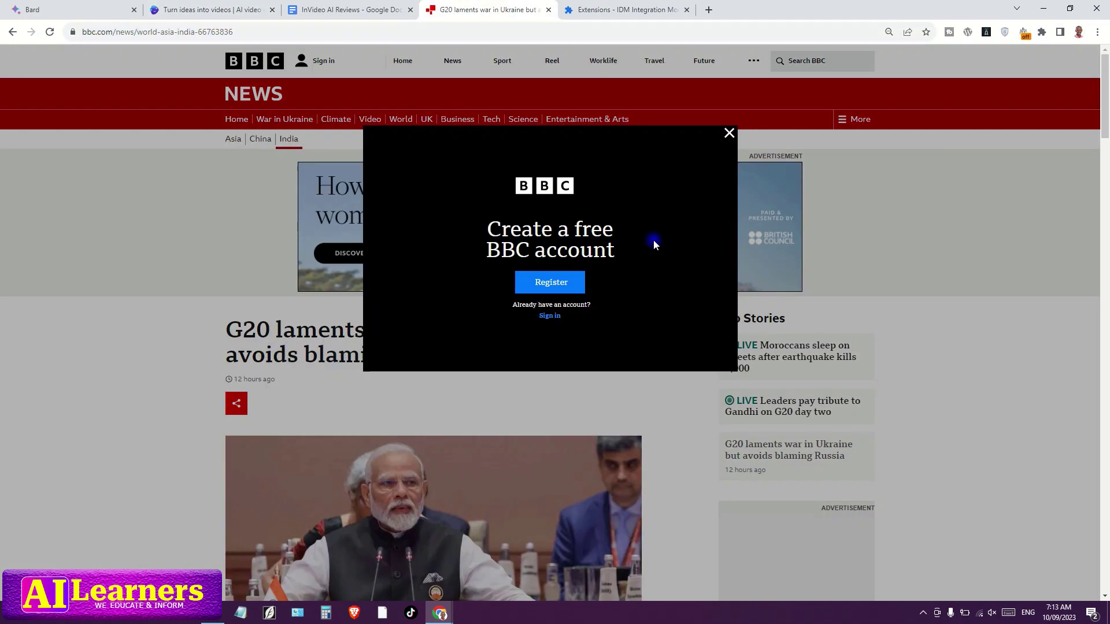
pyautogui.click(728, 134)
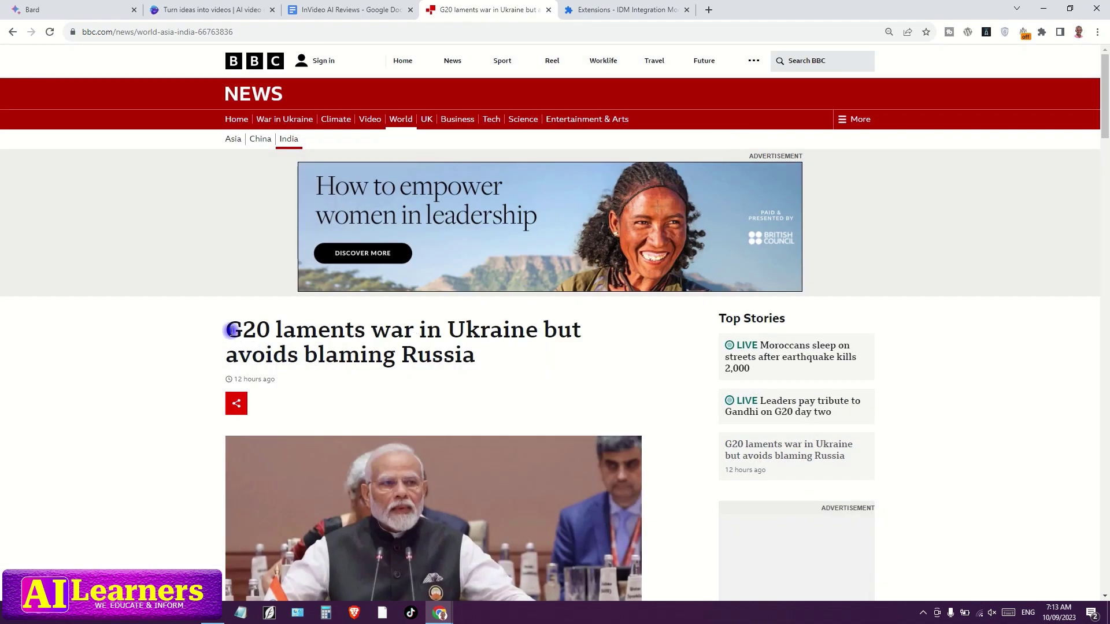
pyautogui.moveTo(228, 330); pyautogui.dragTo(501, 370)
pyautogui.hotkey('ctrl', 'c')
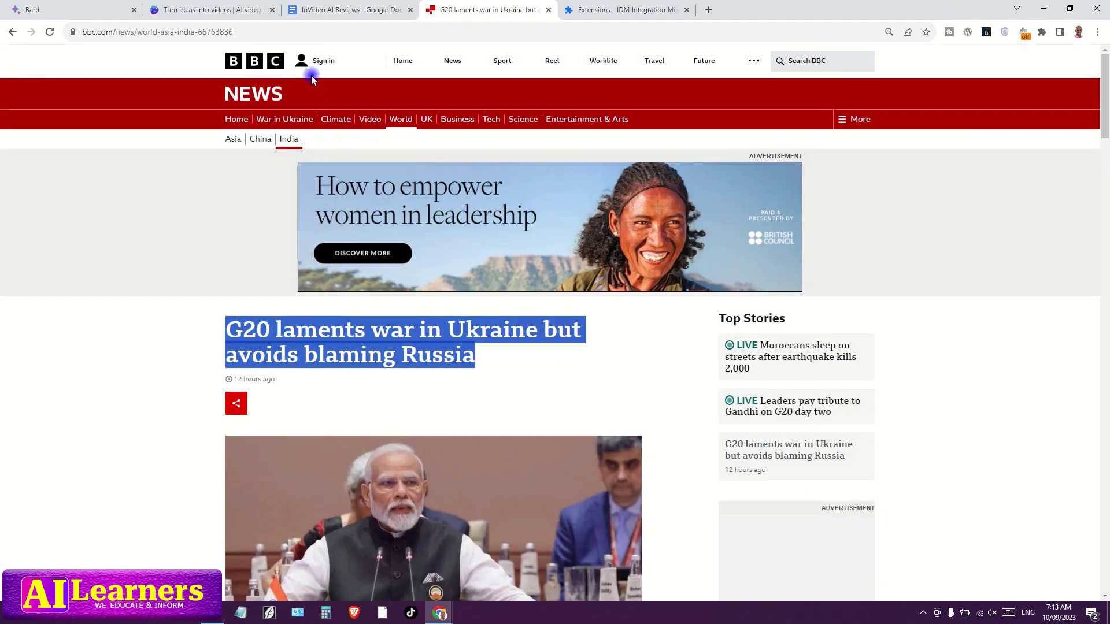
pyautogui.click(221, 6)
pyautogui.click(424, 260)
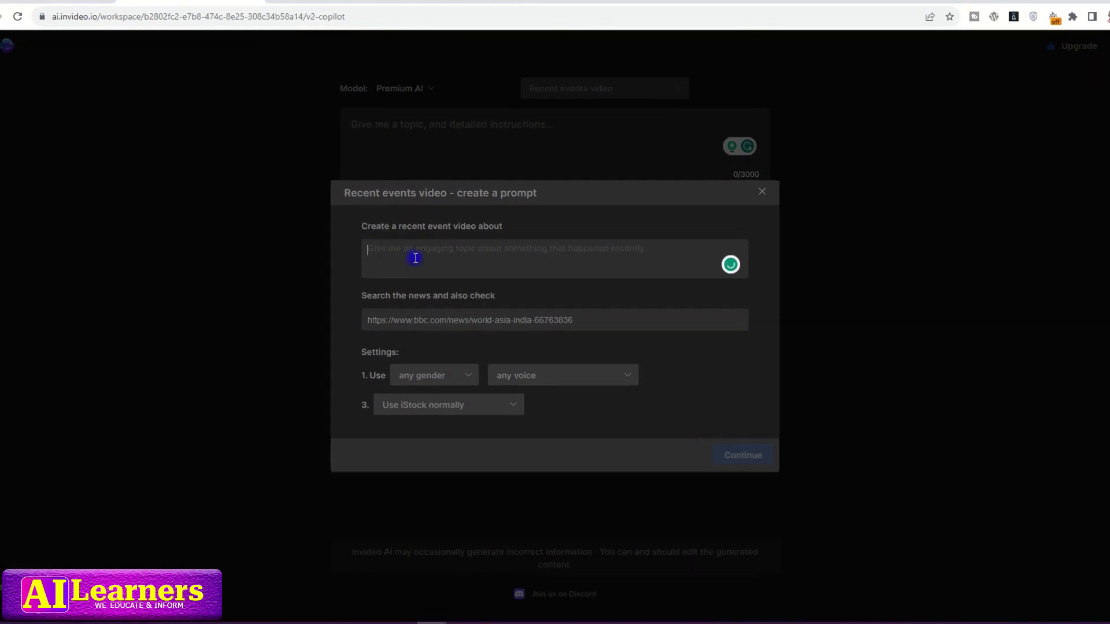
pyautogui.hotkey('ctrl', 'v')
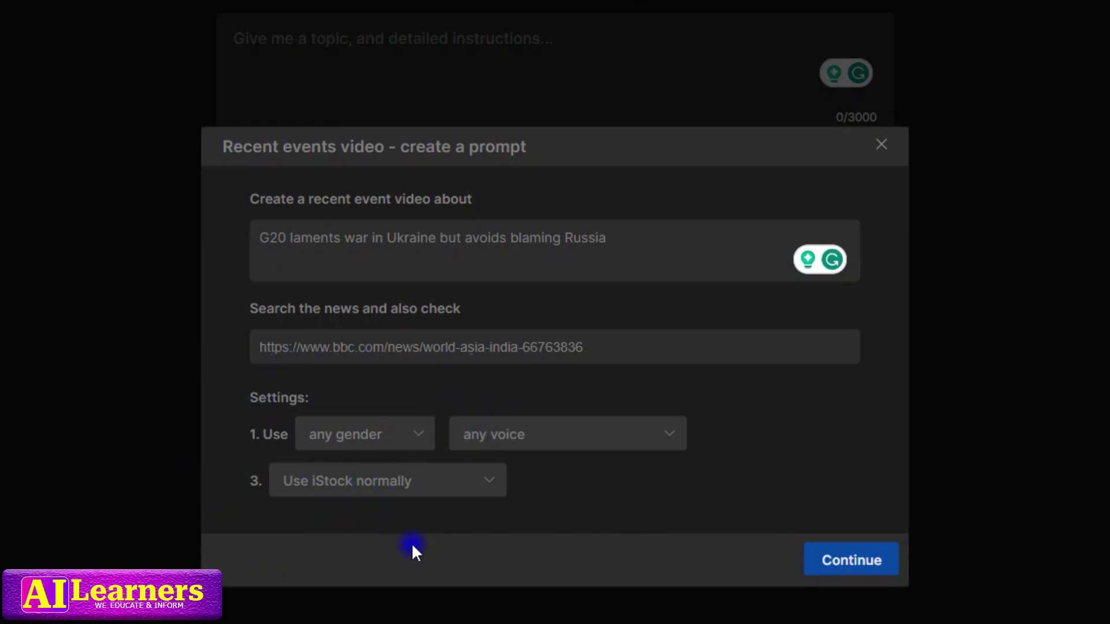
# Generate the G20 video for Political Enthusiasts with a Professional look on Youtube, and lower the volume during its playback.
pyautogui.click(856, 570)
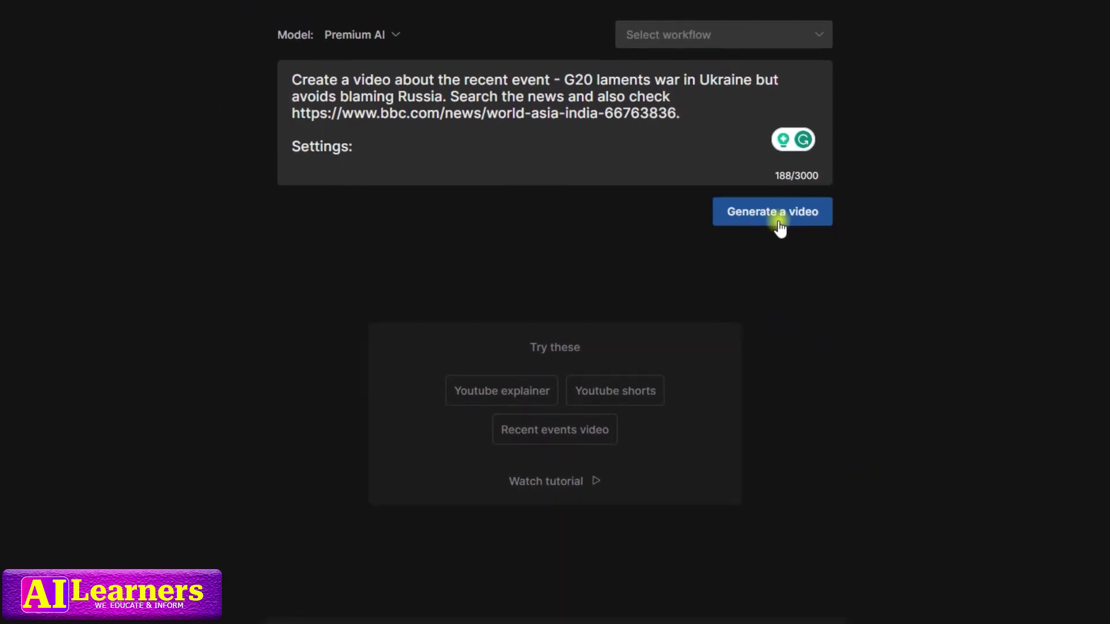
pyautogui.click(779, 223)
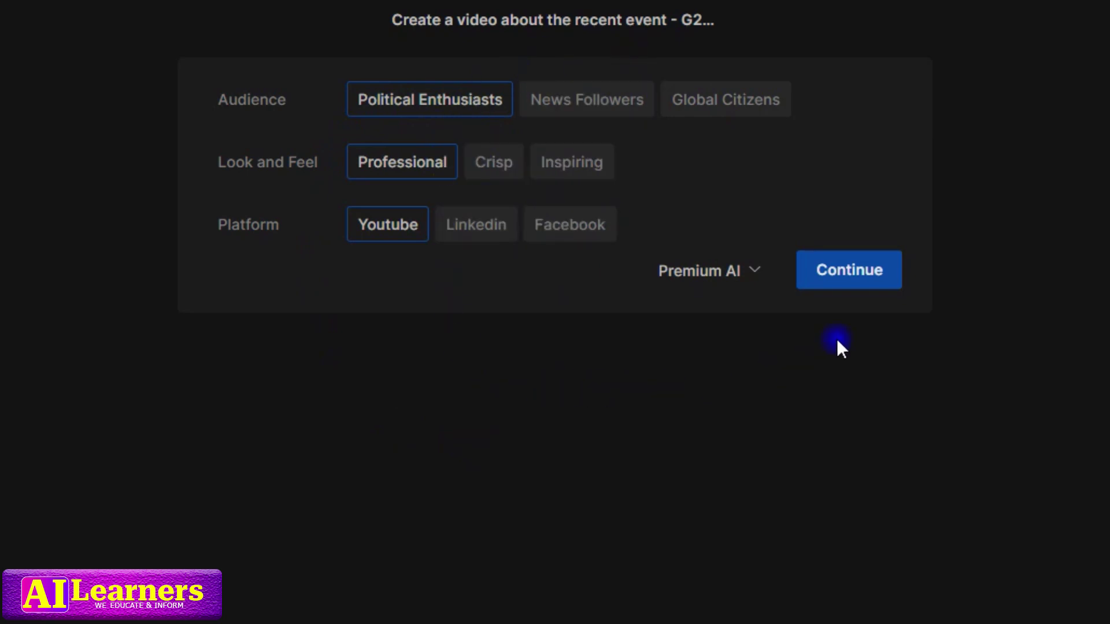
pyautogui.click(857, 283)
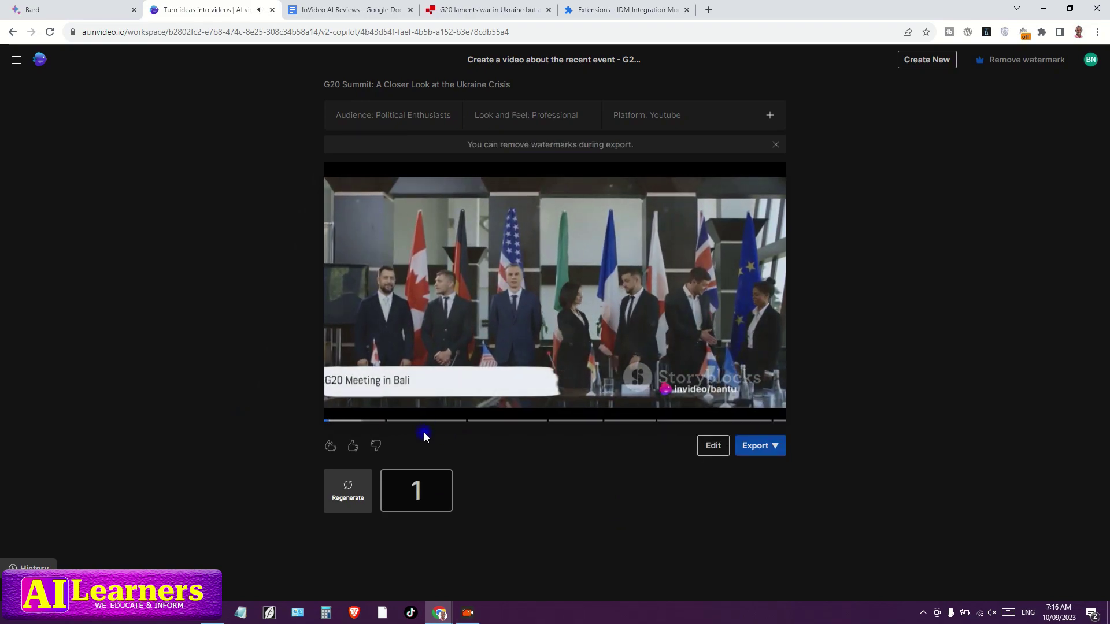
pyautogui.press('XF86AudioLowerVolume')
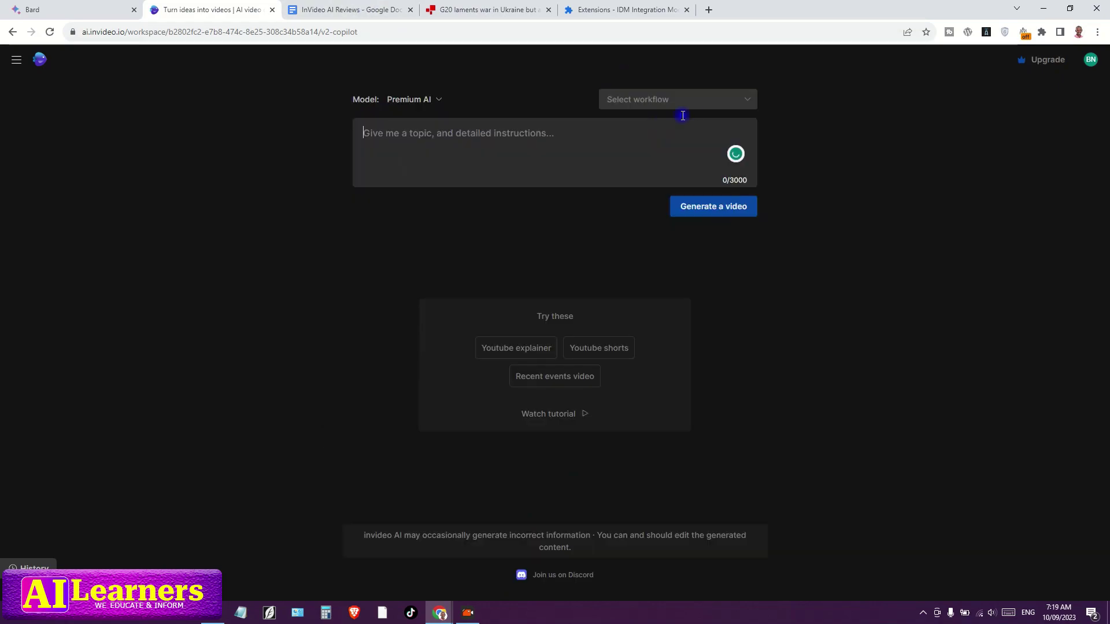
# Generate a Recent events video from the copied prompt on Russia and Putin, starting very serious and getting progressively funny.
pyautogui.click(692, 103)
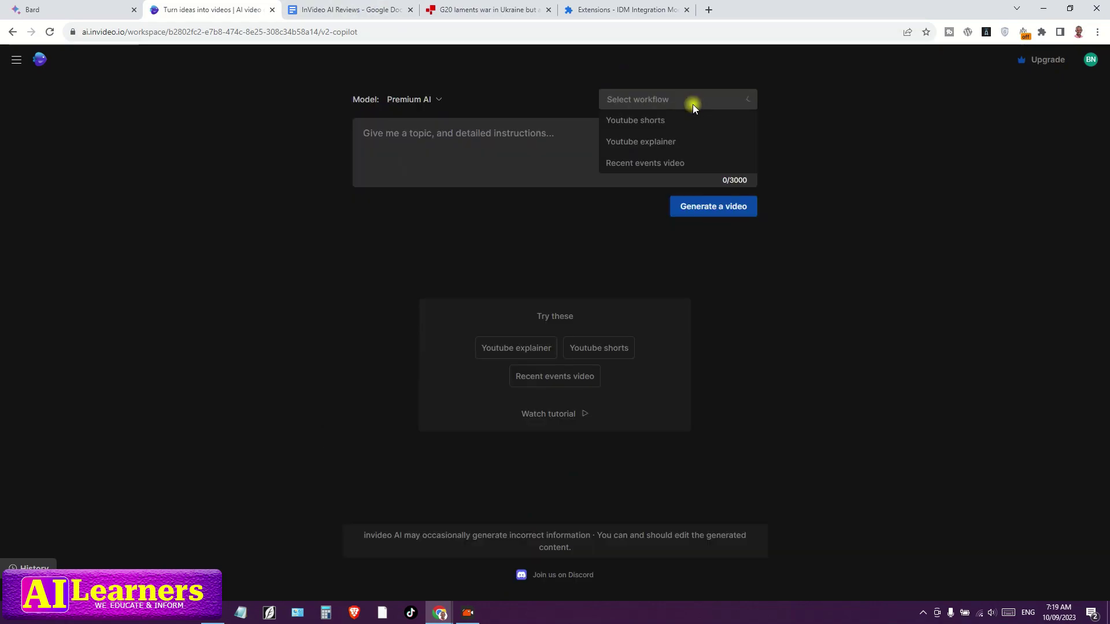
pyautogui.click(642, 162)
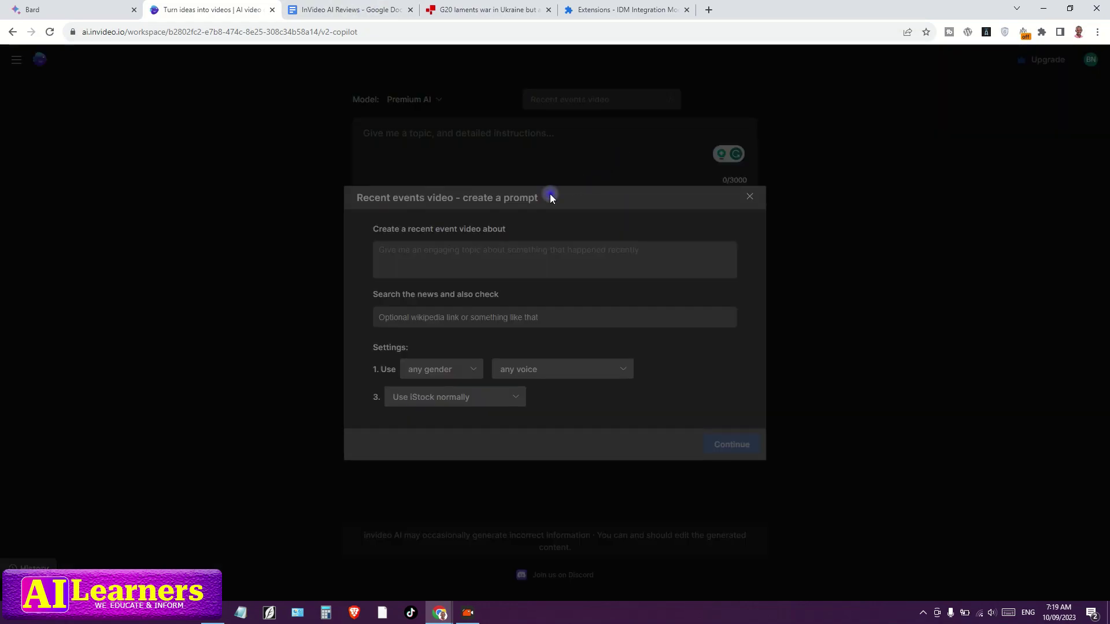
pyautogui.hotkey('ctrl', 'v')
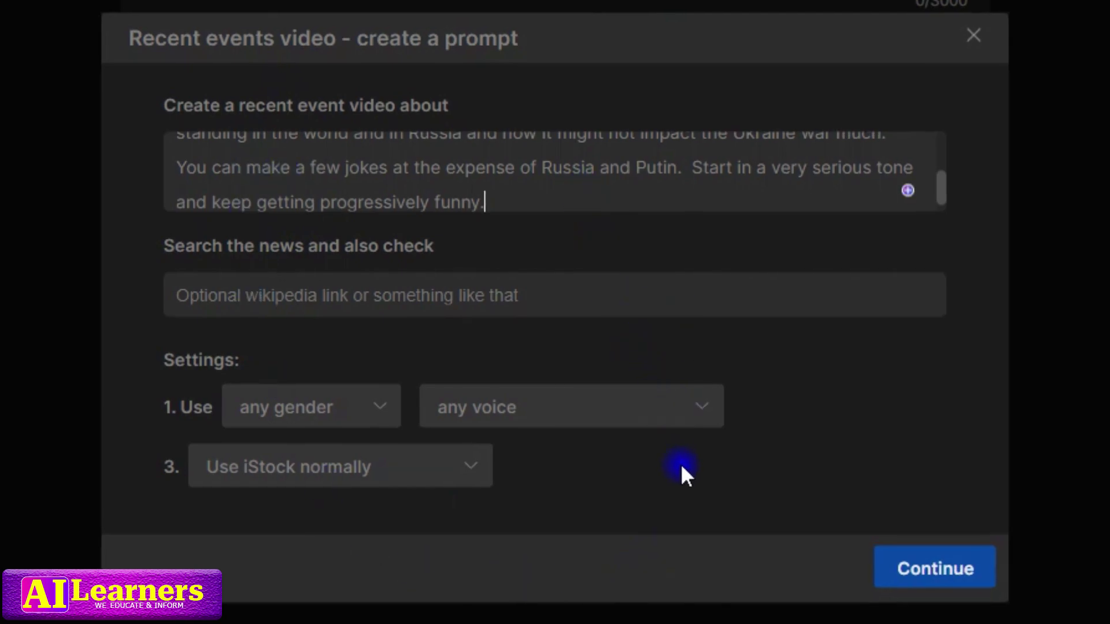
pyautogui.click(935, 572)
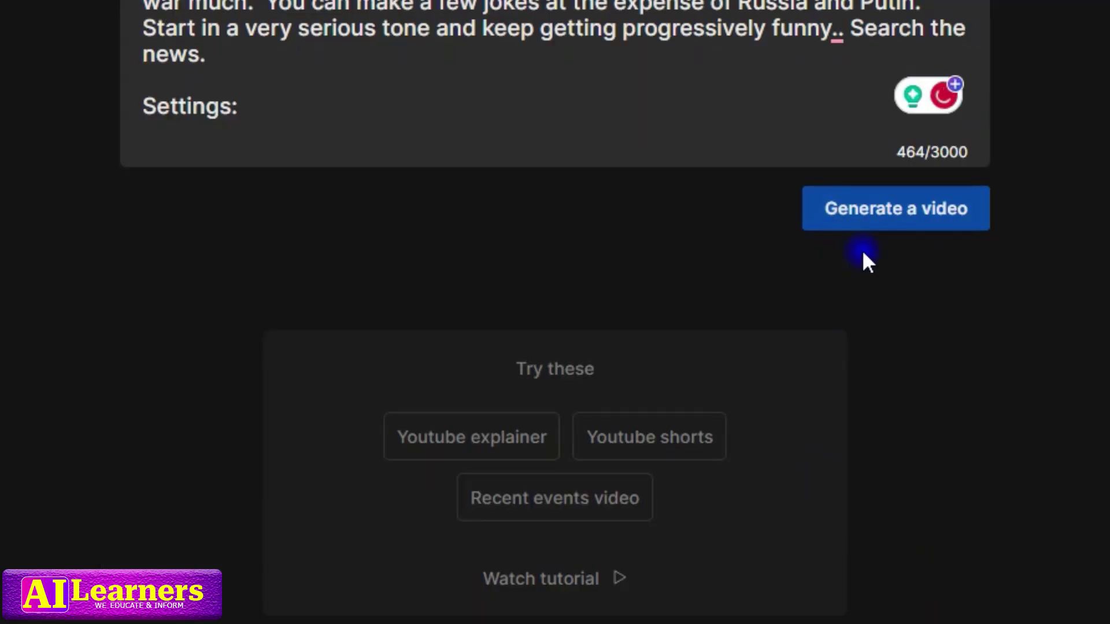
pyautogui.click(937, 220)
pyautogui.moveTo(383, 183); pyautogui.dragTo(560, 183)
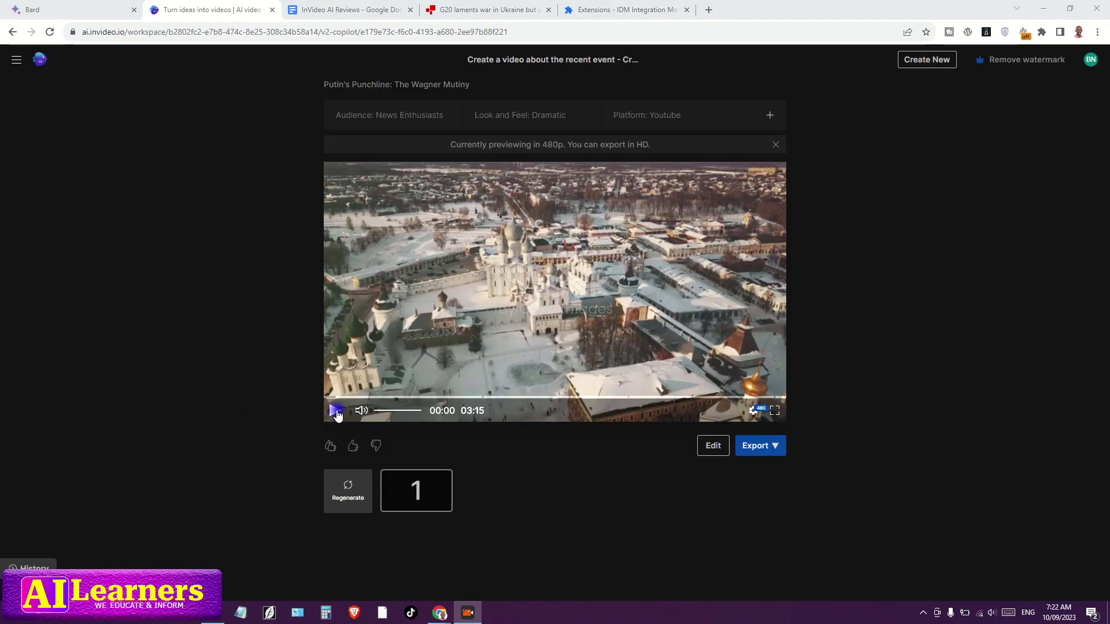
# Play the first half minute of the generated "Putin's Punchline: The Wagner Mutiny" video, pausing and resuming it along the way.
pyautogui.click(337, 415)
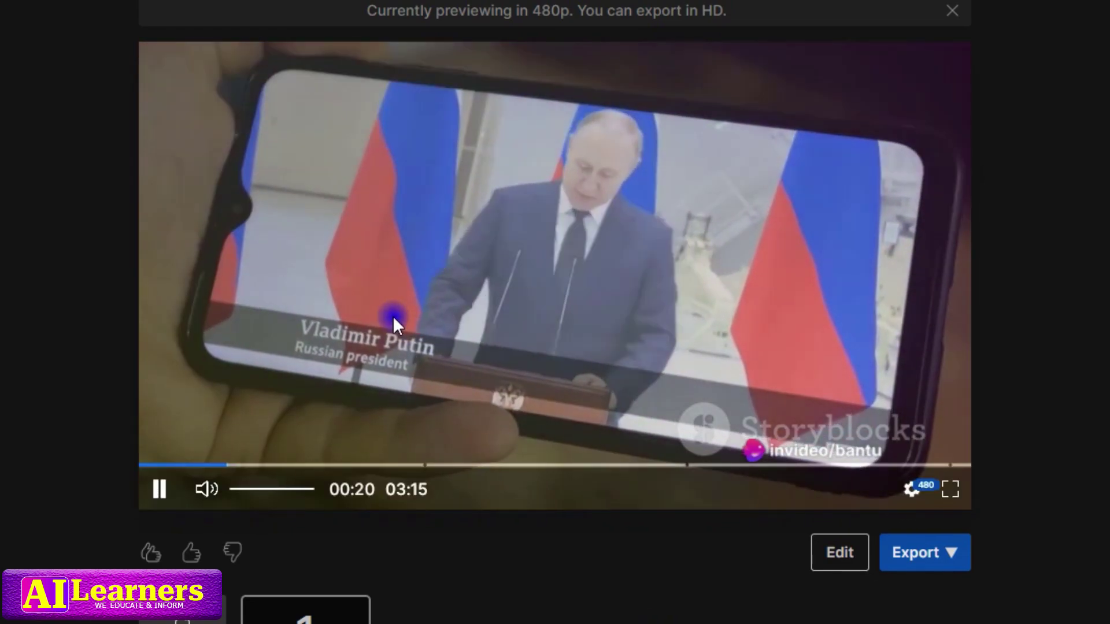
pyautogui.click(394, 315)
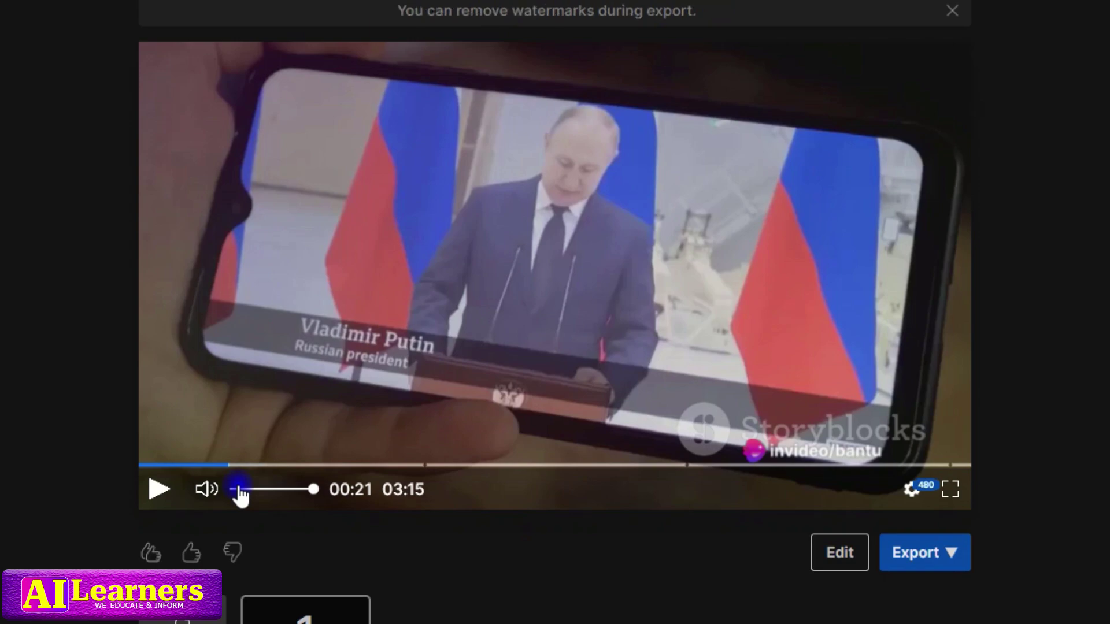
pyautogui.click(159, 501)
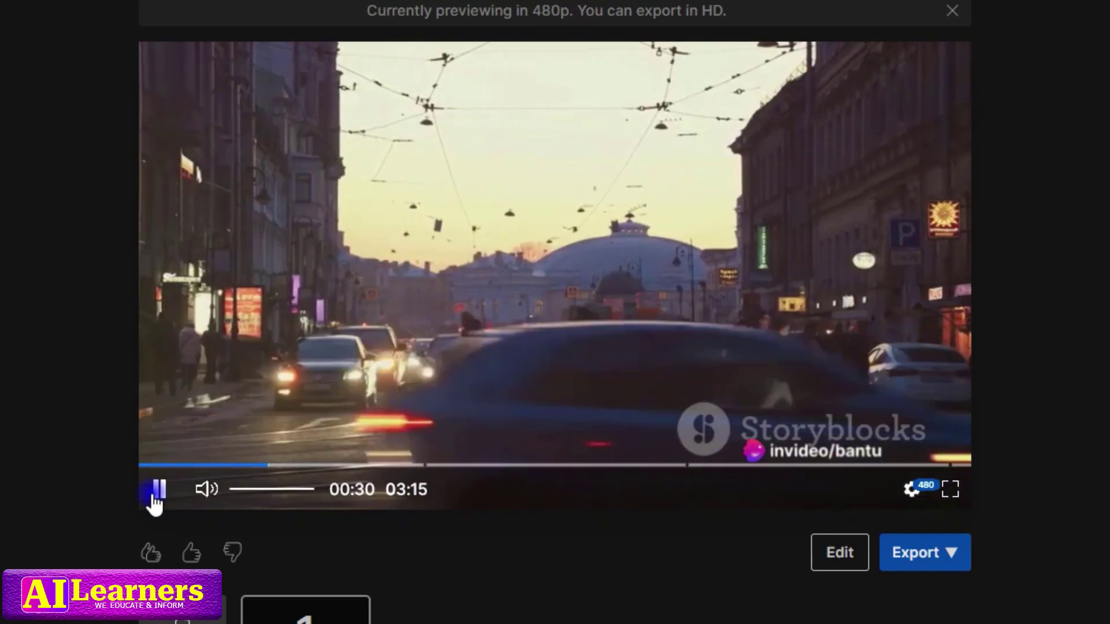
pyautogui.click(154, 497)
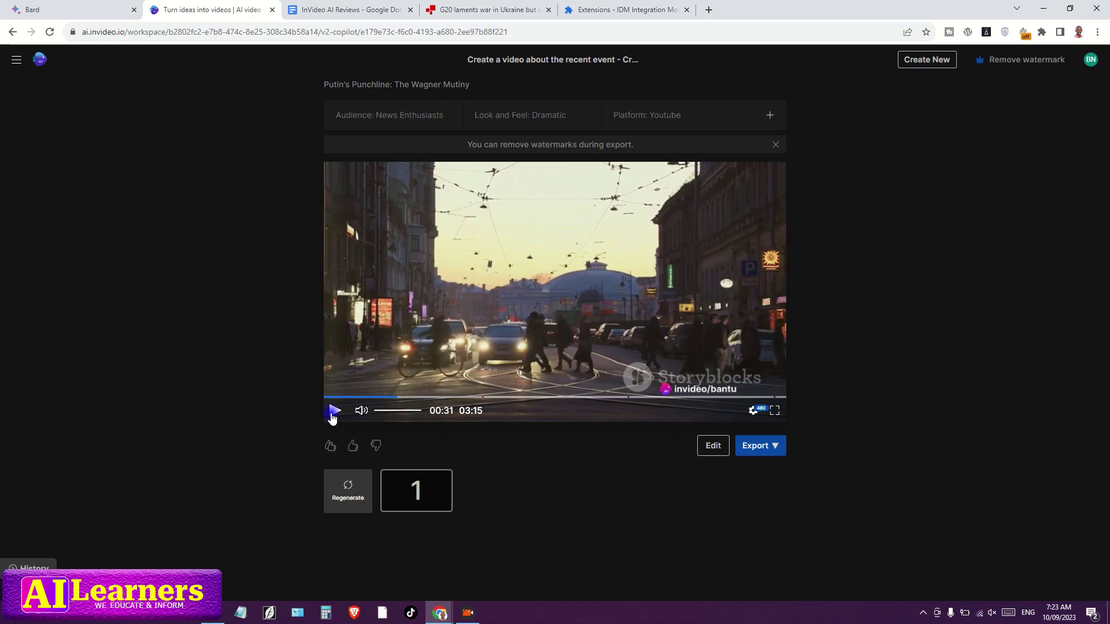
# Check how recently the BBC article "G20 laments war in Ukraine but avoids blaming Russia" was published.
pyautogui.click(468, 4)
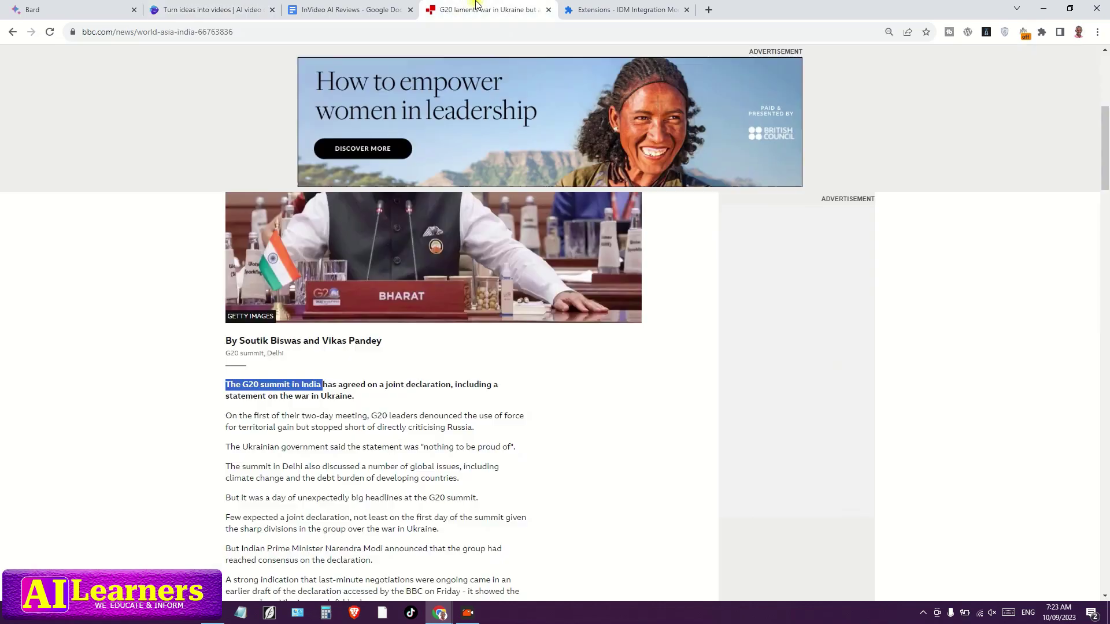
pyautogui.click(392, 458)
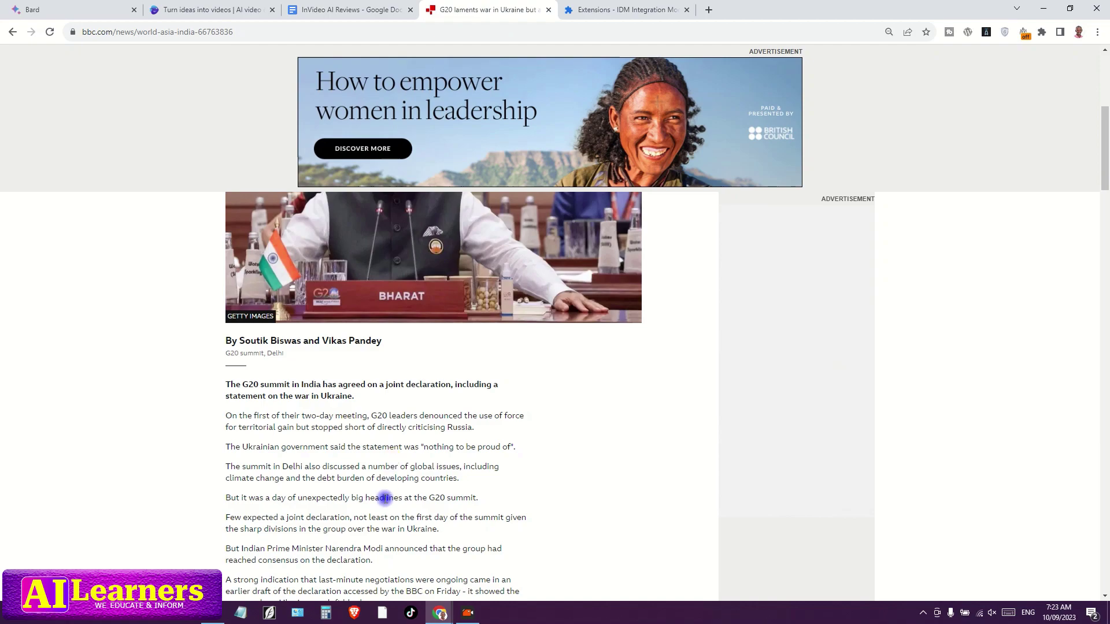
pyautogui.scroll(3, 386, 498)
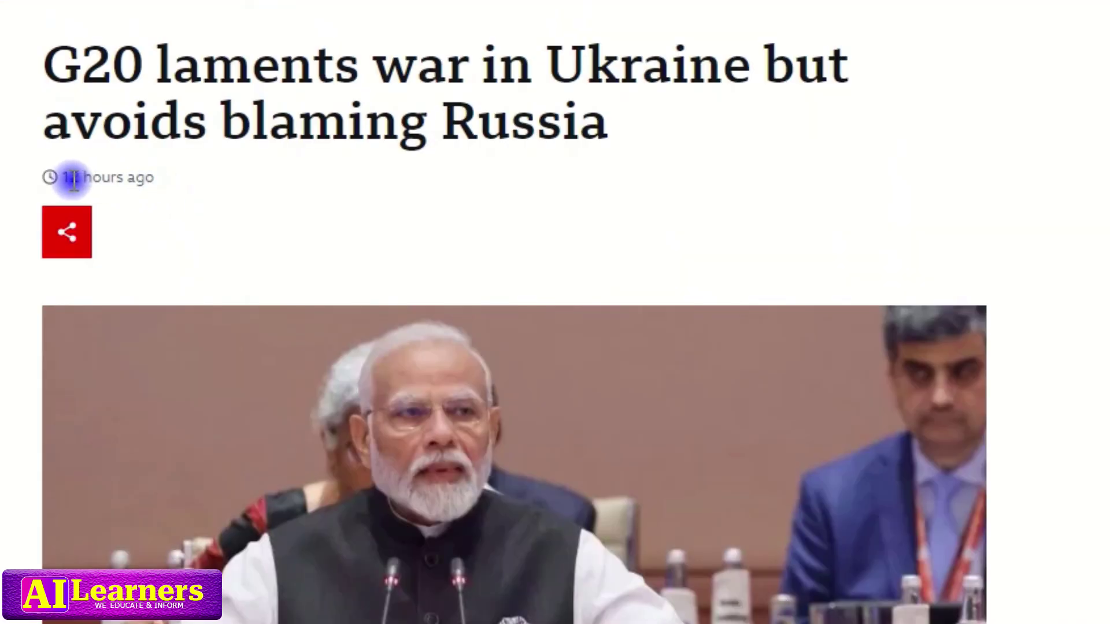
pyautogui.moveTo(64, 176); pyautogui.dragTo(157, 176)
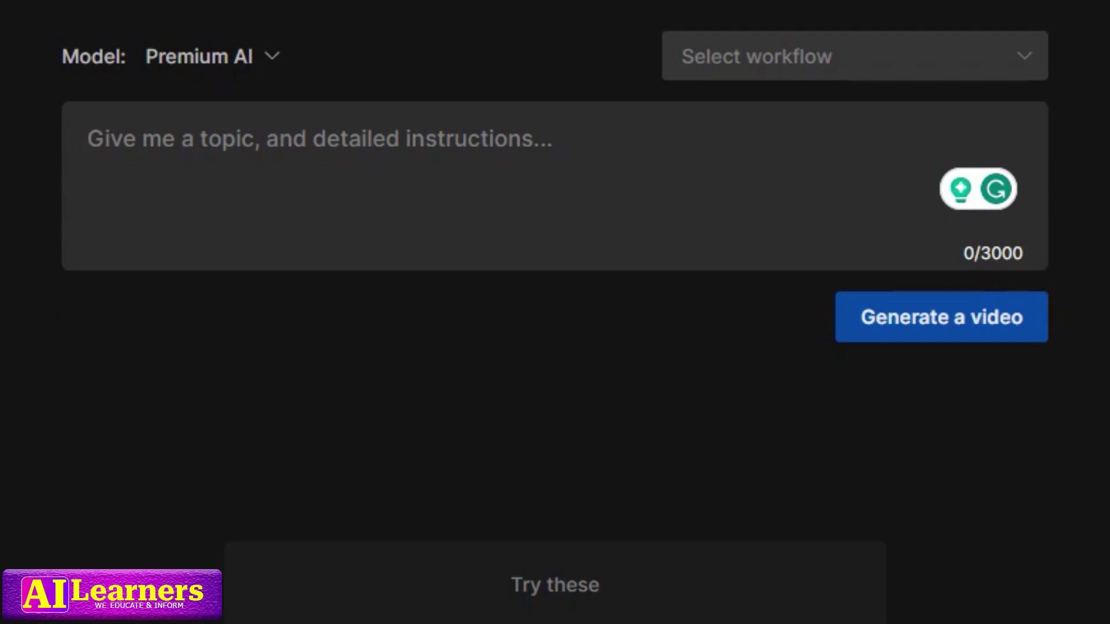
# Generate a YouTube Shorts video on '5-daily habits that will improve your relationship with God as a Christian' with energetic American female voice and inspirational motivational music.
pyautogui.write('Create a video for YouTube Shorts on ‘5-daily habits that will improve your relationship with God as a Christian’. Start the video by introducing the topic and use the title as the intro text. Then give the 5 habits and illustrate each of them with an example. Keep the language super simple and easy to understand. Conclude the video by asking a viewer which habit is hard for him but wants to improve. Use the energetic American female voice for the voiceover and inspirational motivational music.')
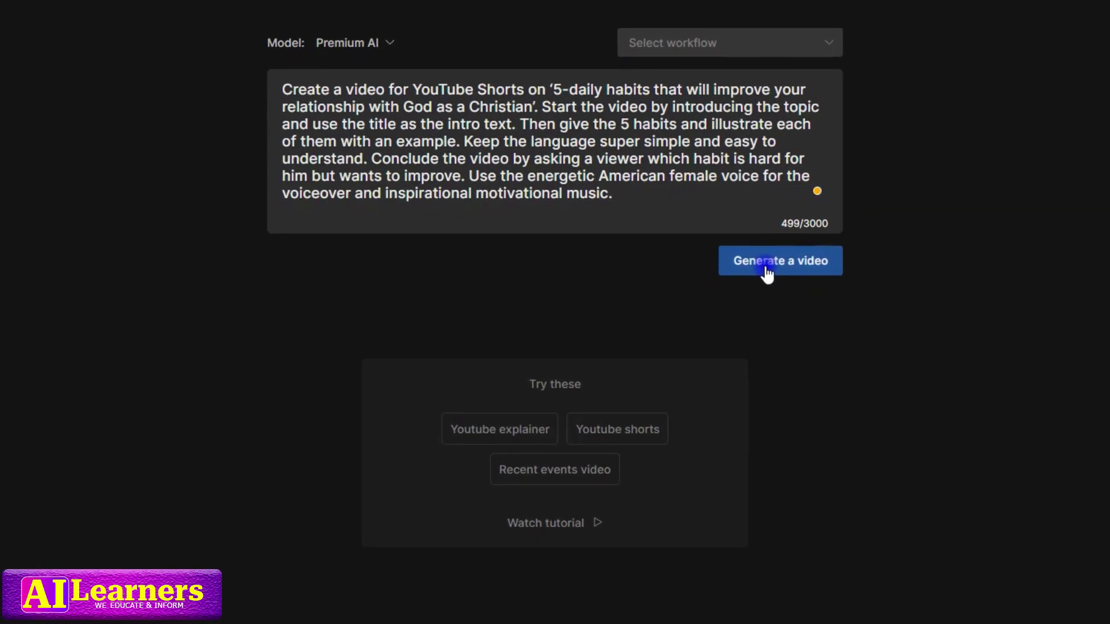
pyautogui.click(766, 265)
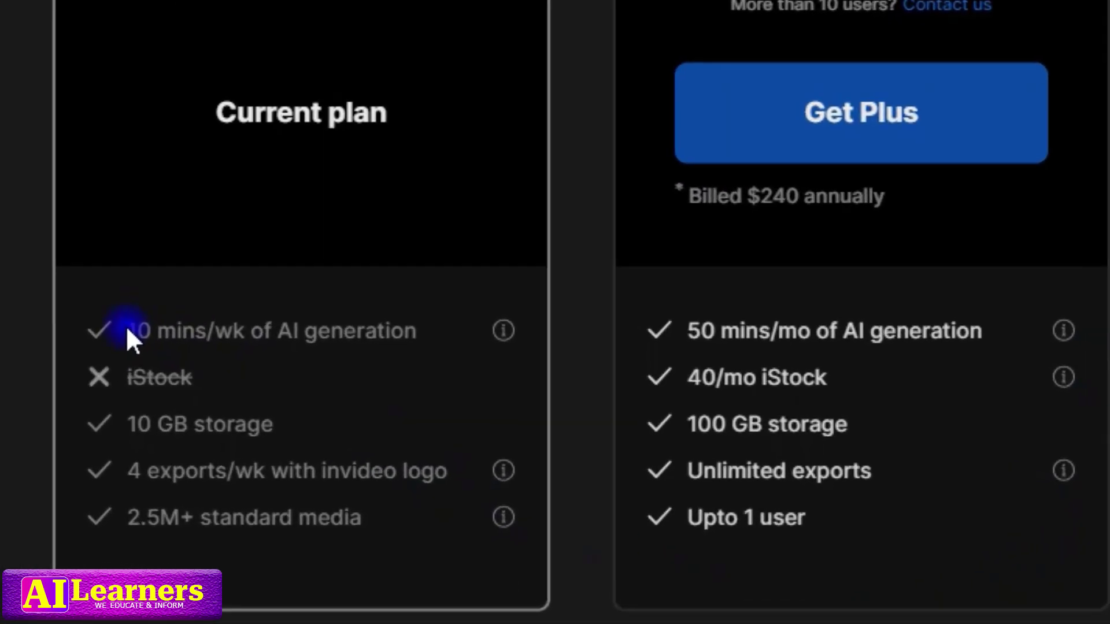
# Examine the Free plan's weekly AI generation allowance and its explanatory note.
pyautogui.moveTo(145, 343); pyautogui.dragTo(421, 343)
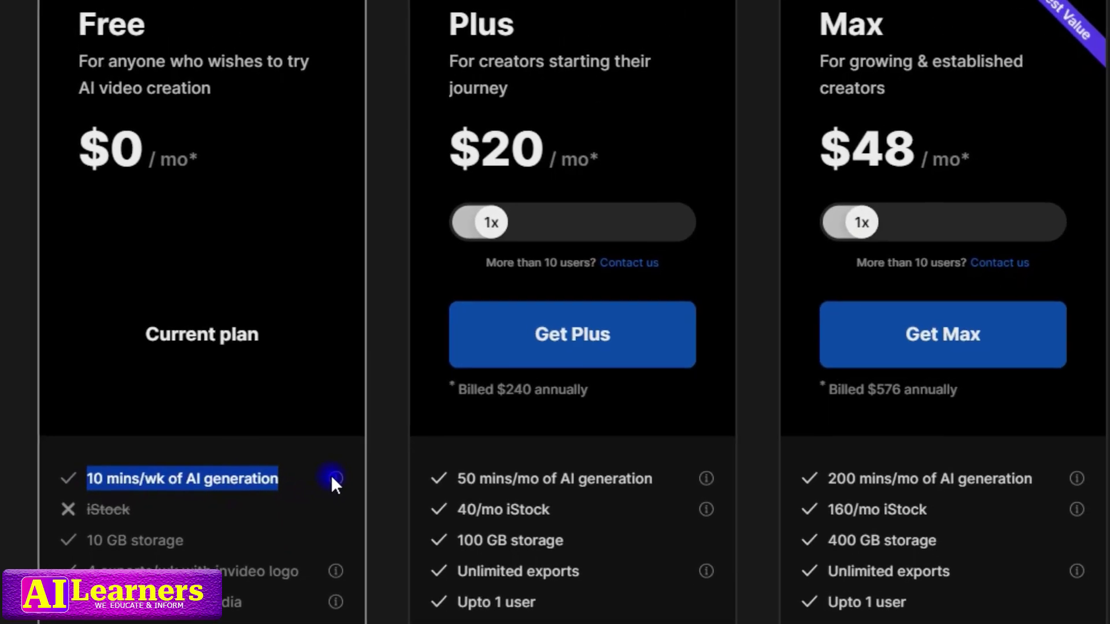
pyautogui.moveTo(503, 332)
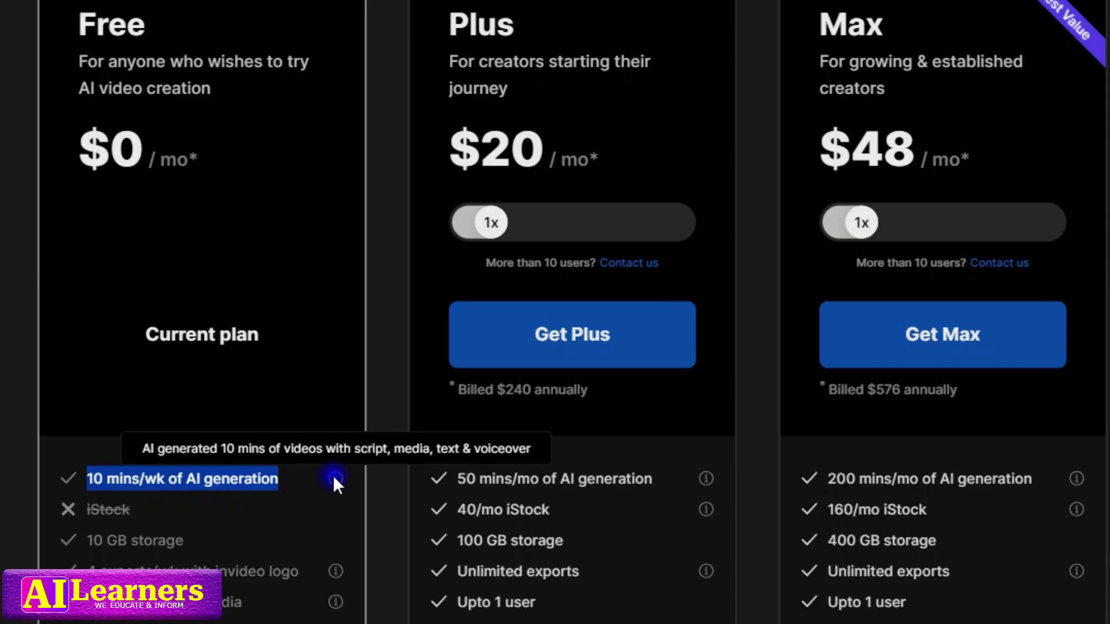
pyautogui.click(335, 477)
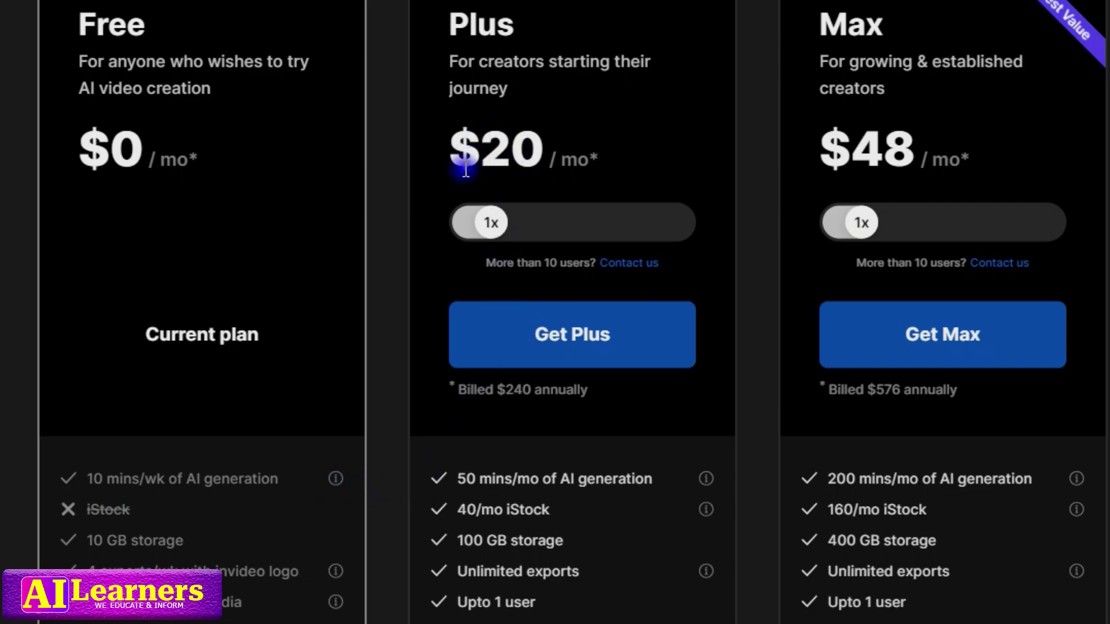
# Review the Plus plan's monthly price and compare the AI generation and iStock allowances of the Plus and Max plans.
pyautogui.moveTo(457, 147); pyautogui.dragTo(595, 159)
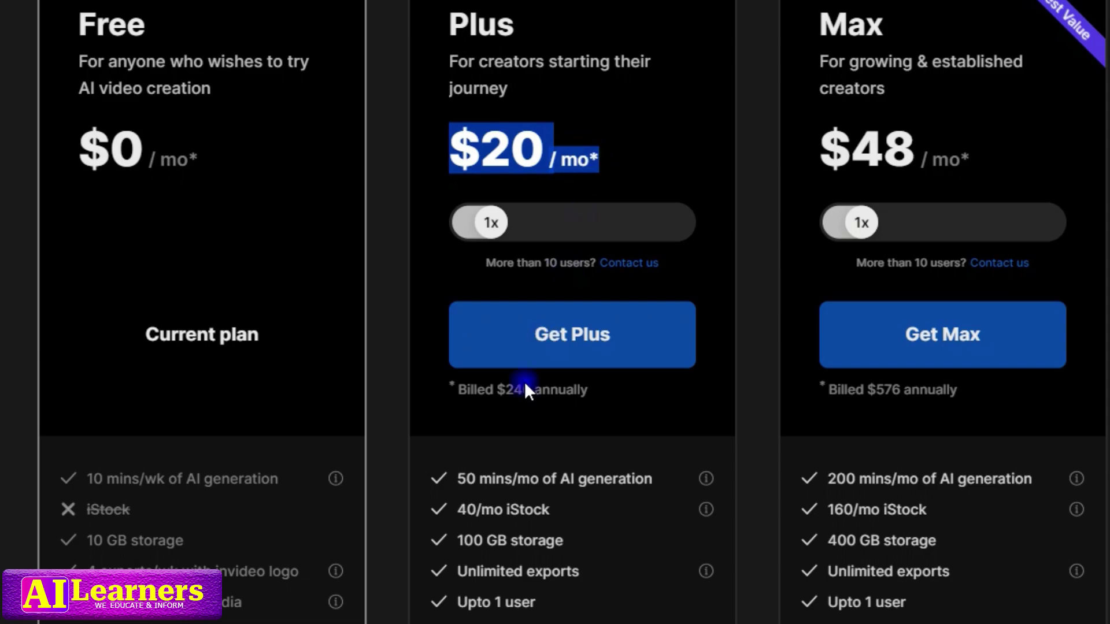
pyautogui.moveTo(455, 477); pyautogui.dragTo(654, 479)
pyautogui.click(639, 486)
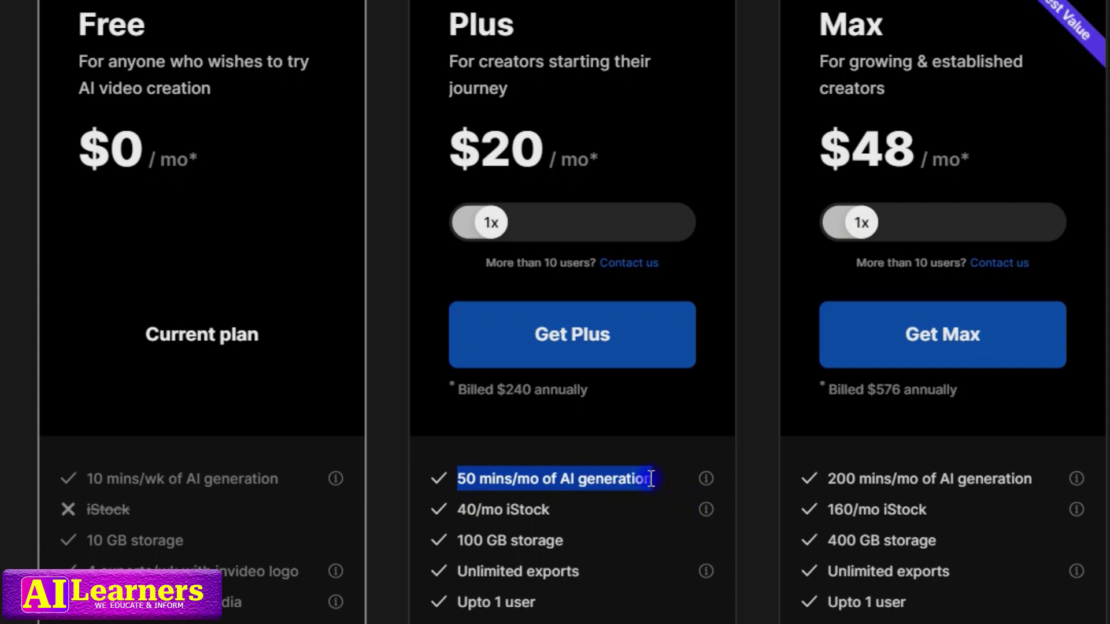
pyautogui.click(615, 484)
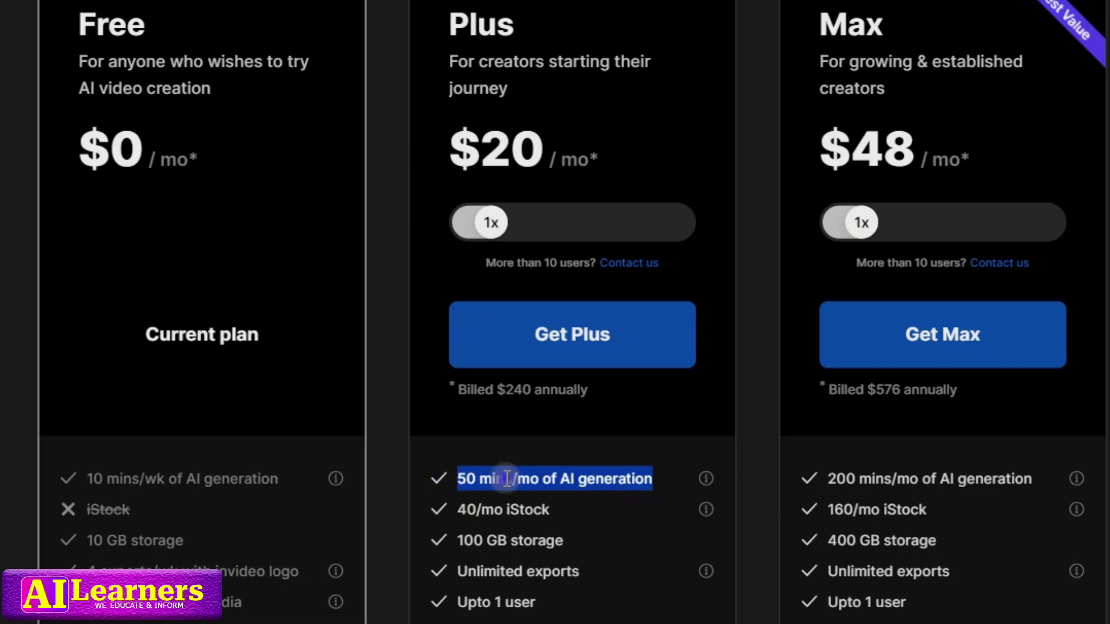
pyautogui.click(495, 516)
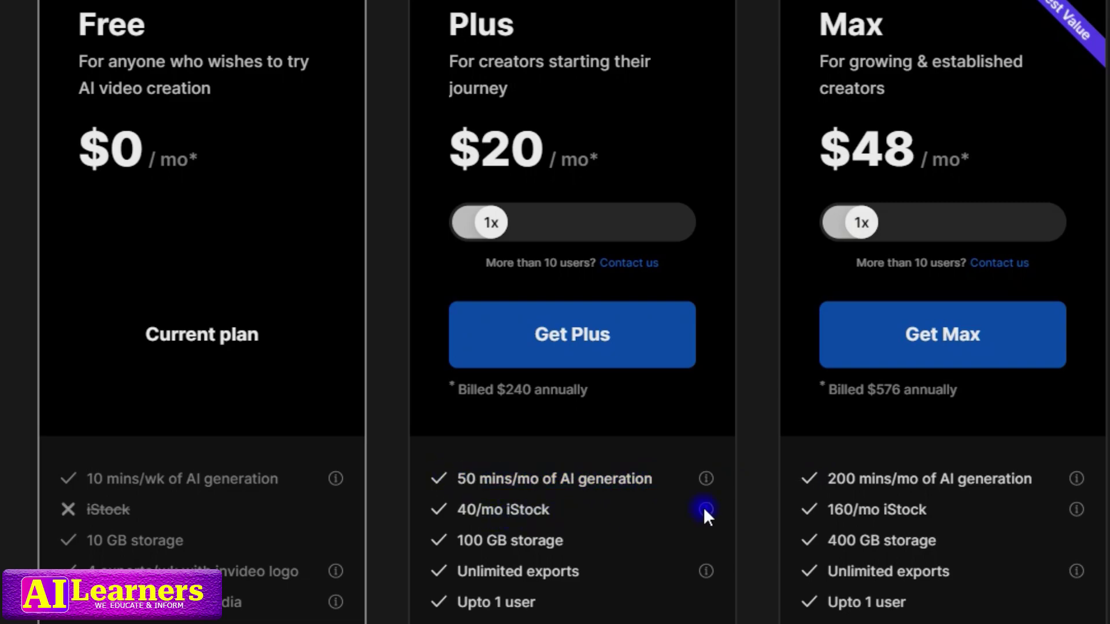
pyautogui.moveTo(828, 485); pyautogui.dragTo(1035, 481)
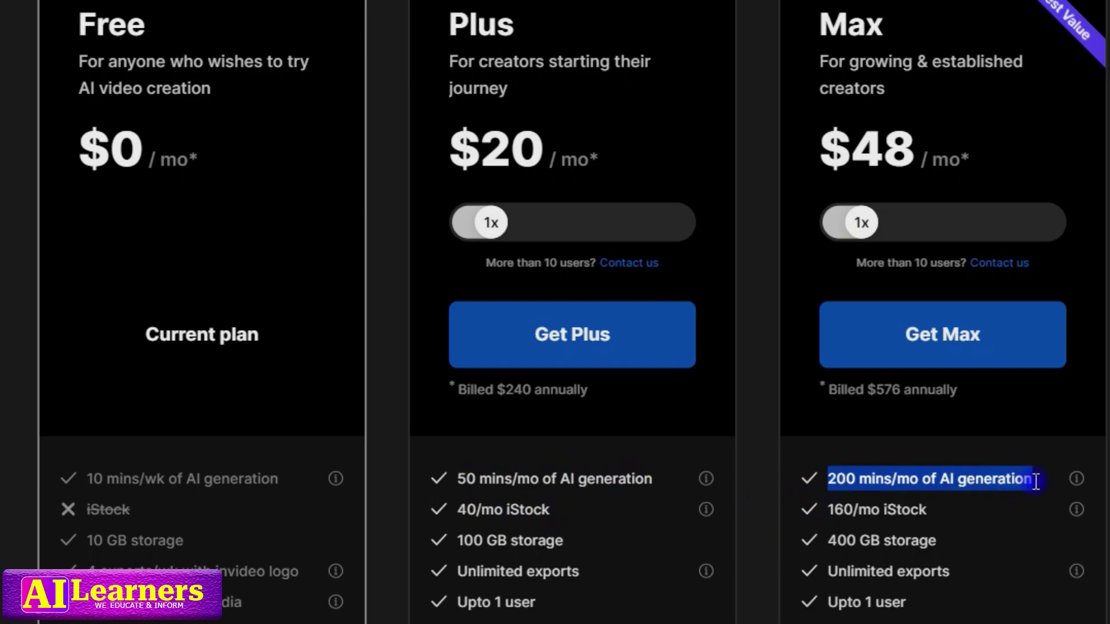
pyautogui.click(858, 516)
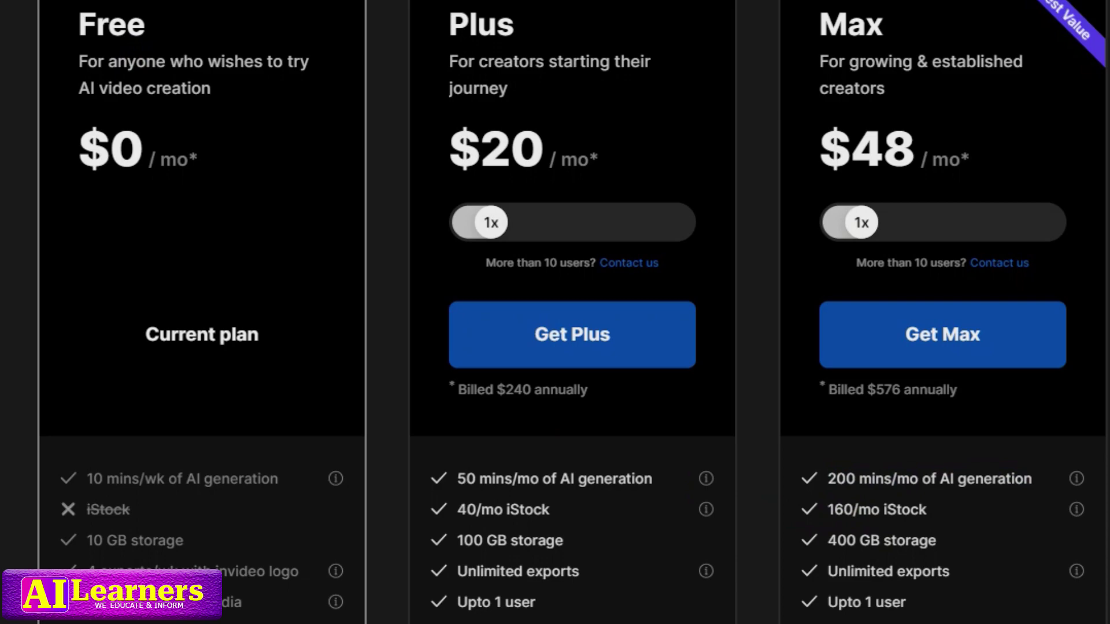